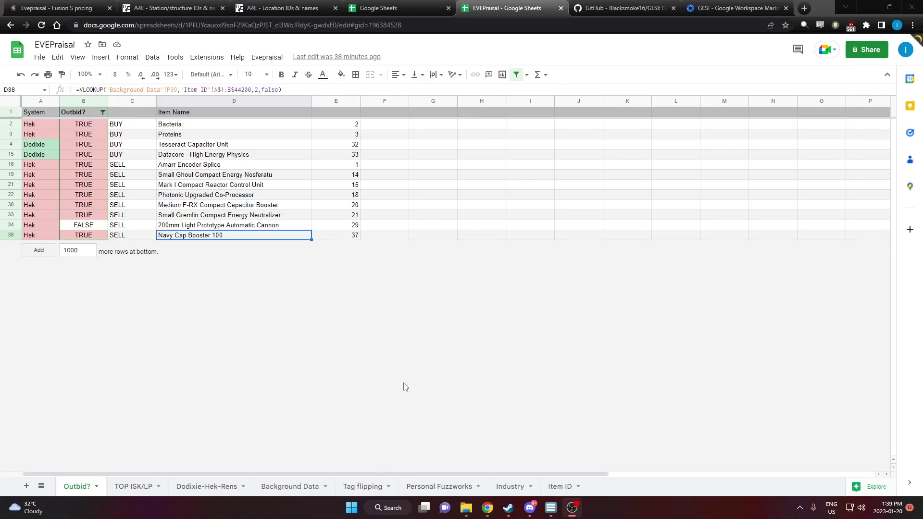
- Create a blank spreadsheet from Sheets home in a new tab and select cell B2
key(Right)
key(Right)
middle_click(18, 50)
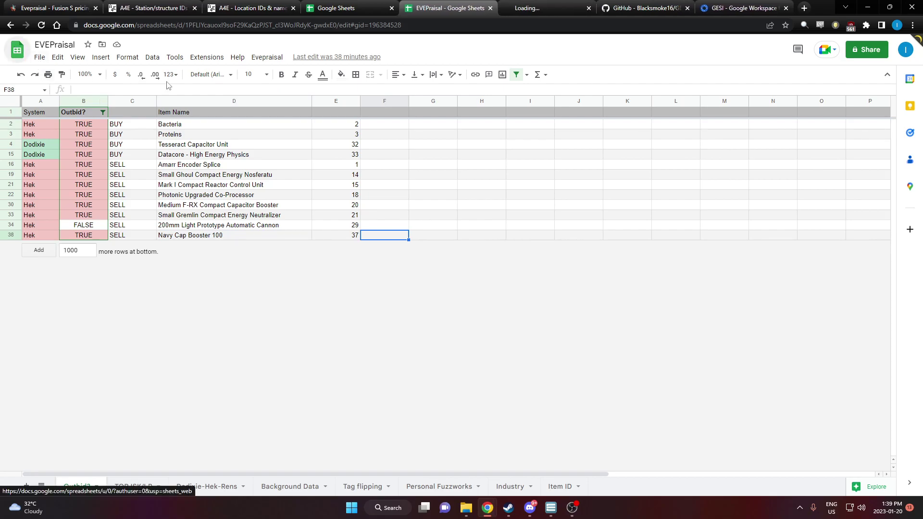
click(517, 4)
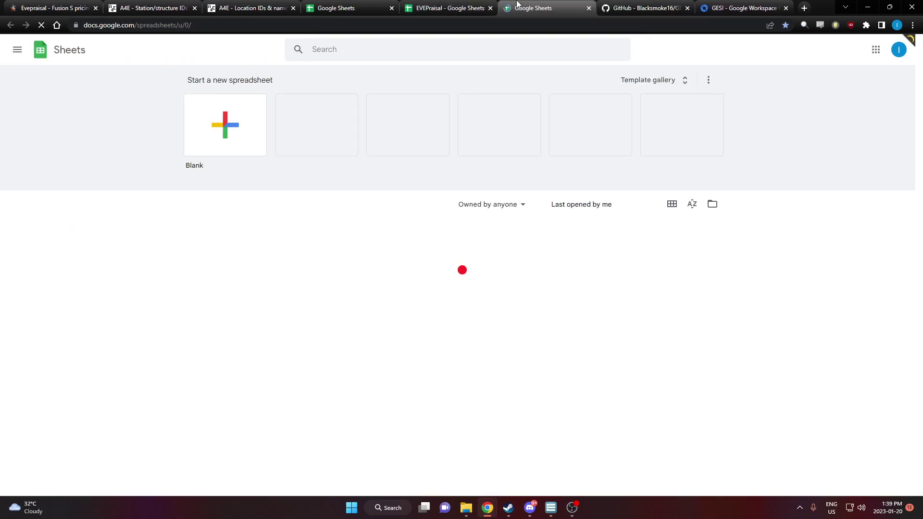
click(244, 140)
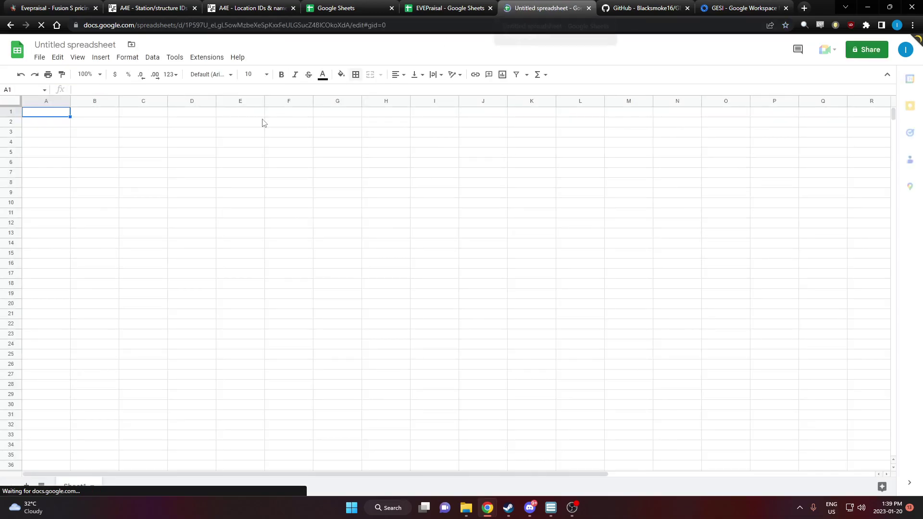
click(98, 127)
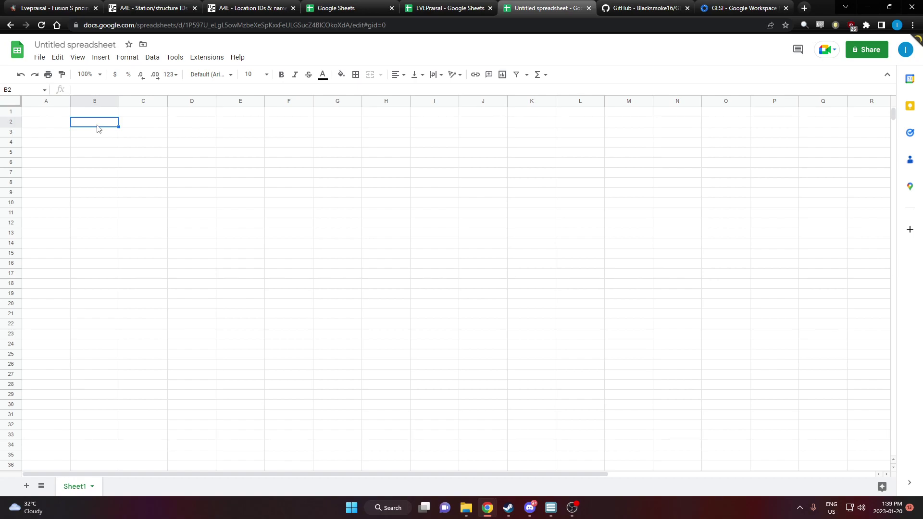
click(203, 63)
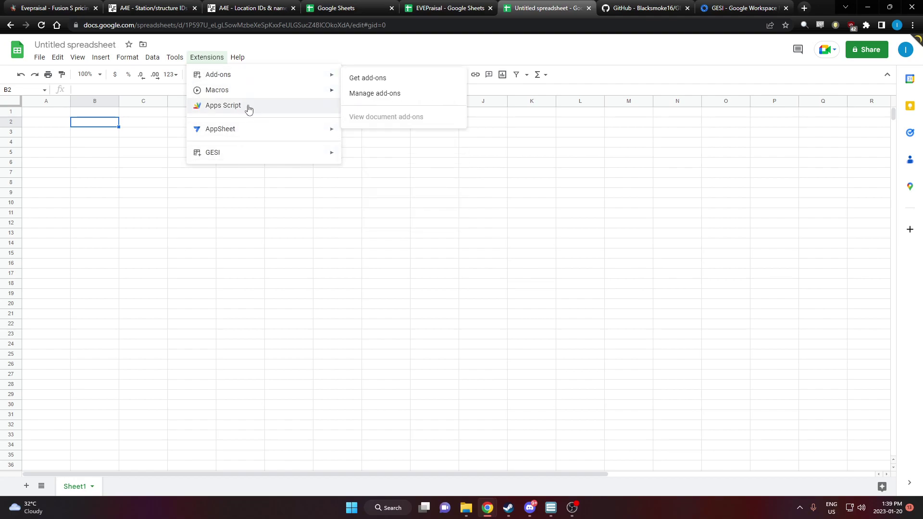
mouse_move(311, 77)
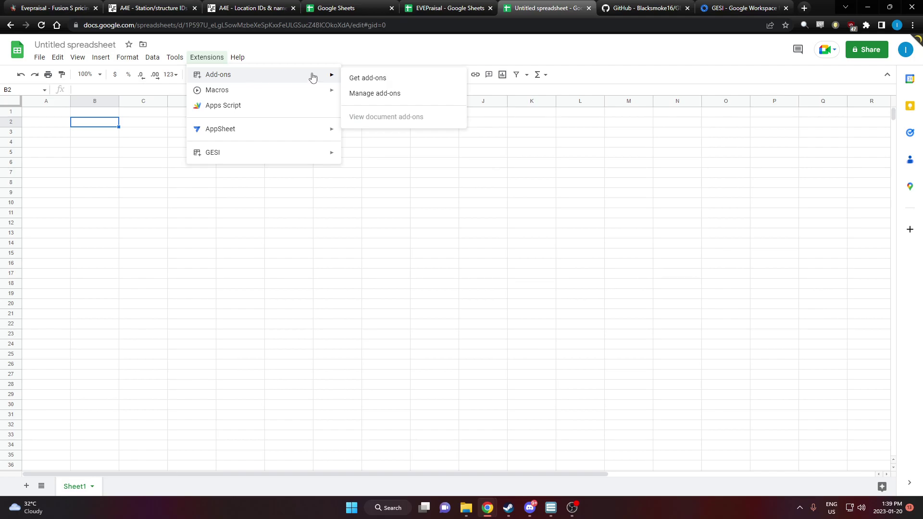
click(375, 82)
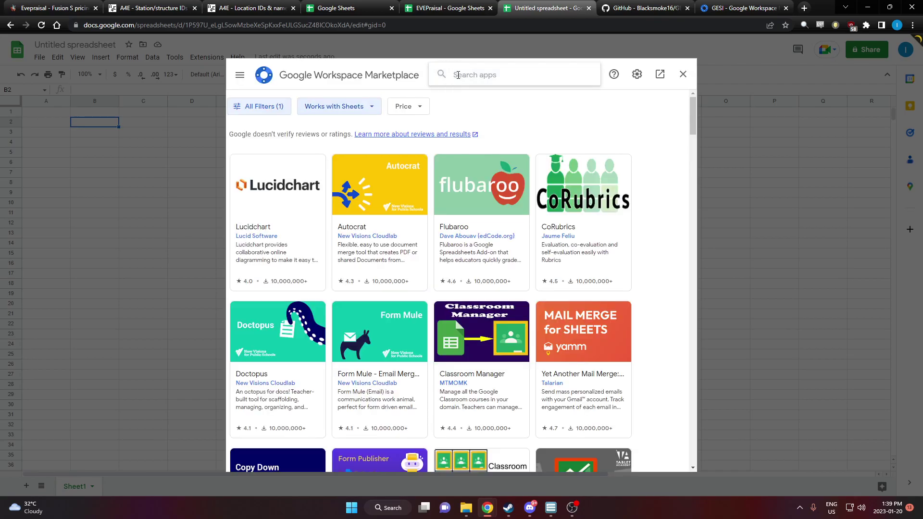
click(457, 75)
text(gesi)
key(Return)
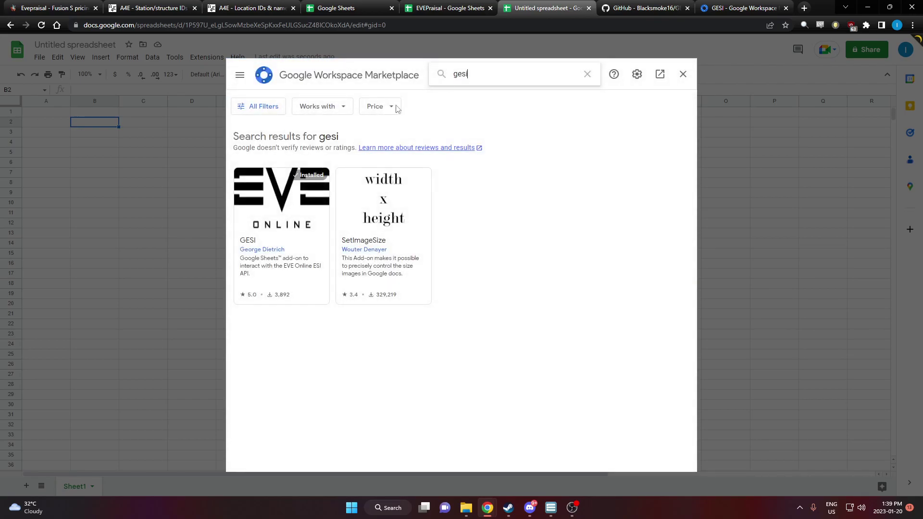
click(281, 226)
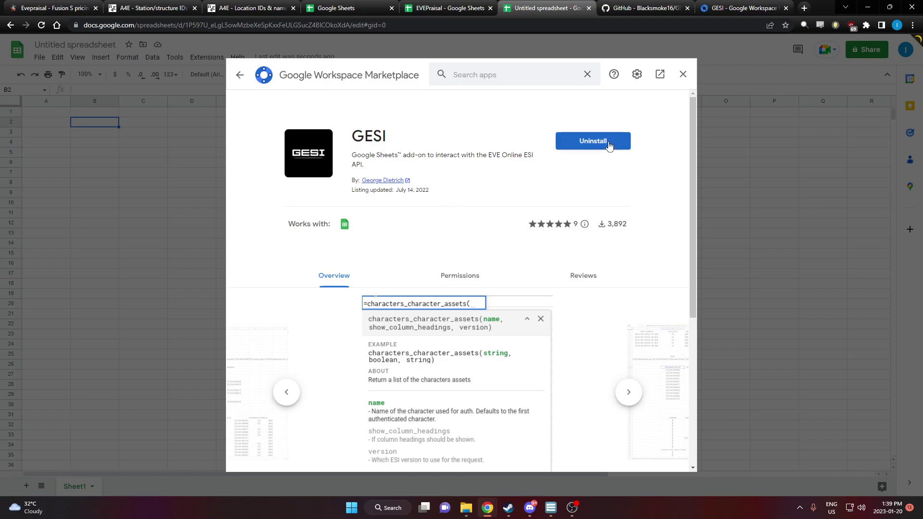
- Close the add-on marketplace and run GESI's Authorize Character to log in with EVE Online
click(684, 75)
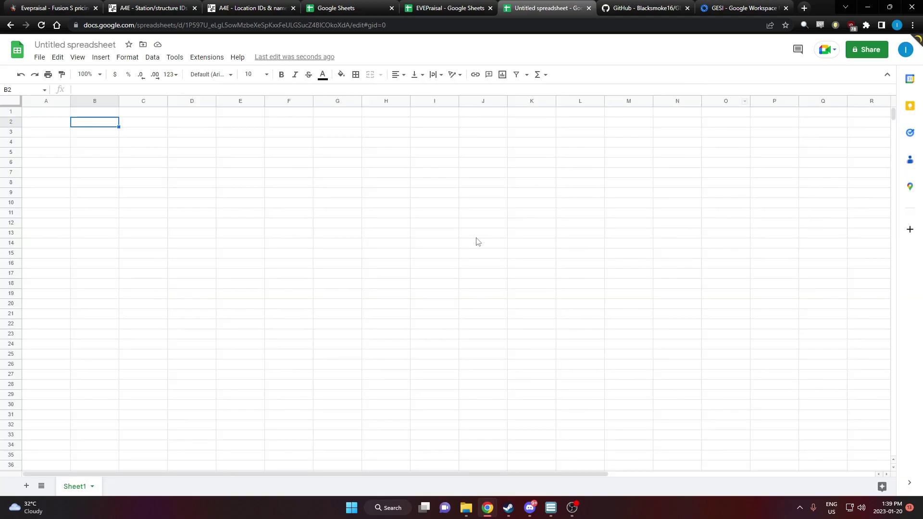
click(206, 57)
mouse_move(233, 153)
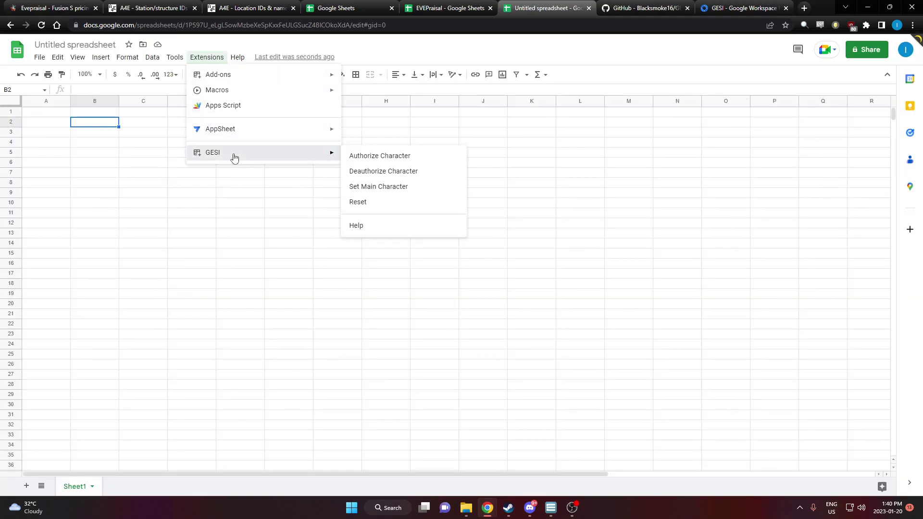
click(373, 157)
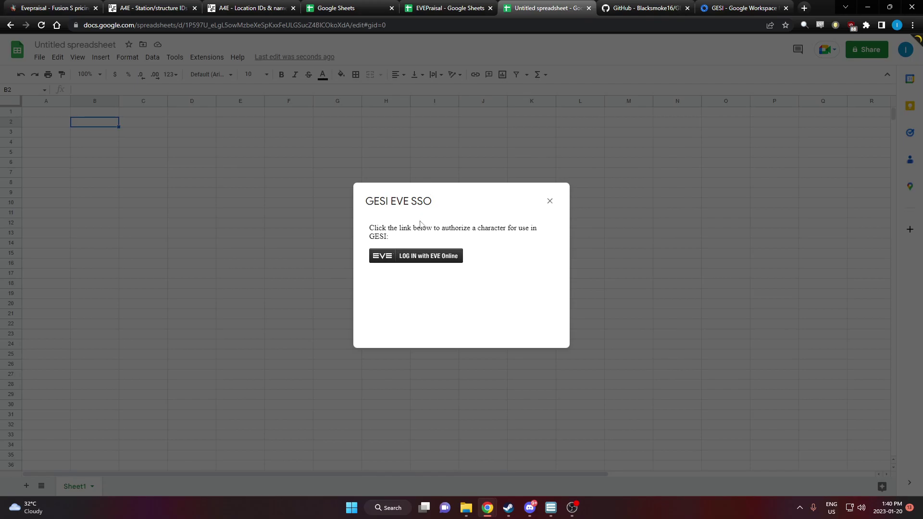
middle_click(535, 6)
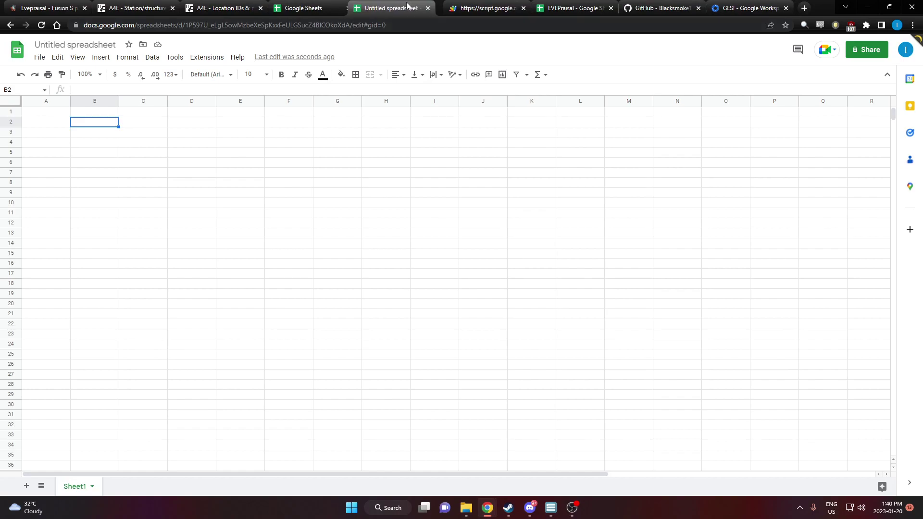
- Type =characters_character_orders(CHAR(1)) into cell G2 with help from autocomplete suggestions
click(528, 8)
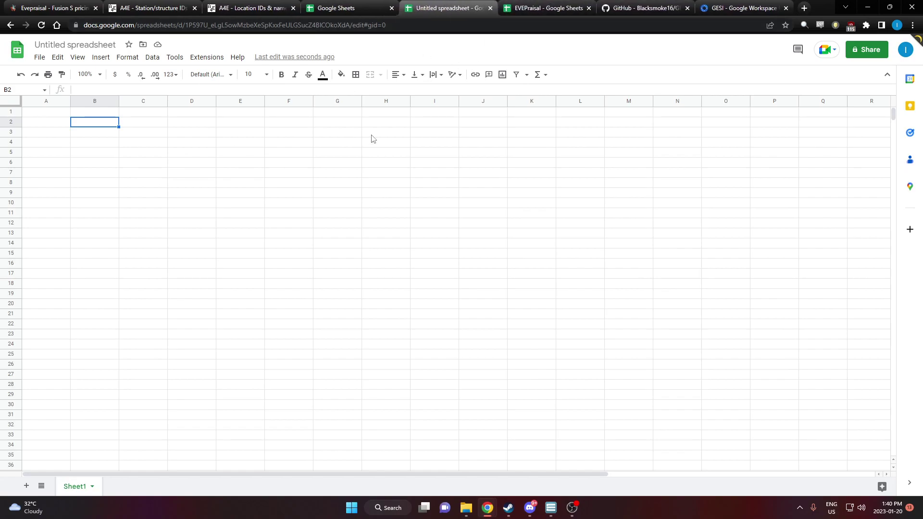
click(354, 124)
text(=)
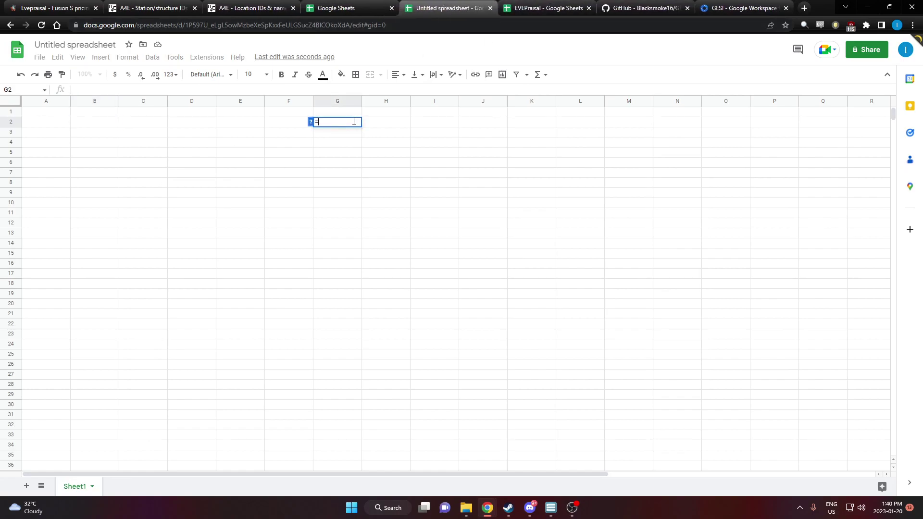
text(char)
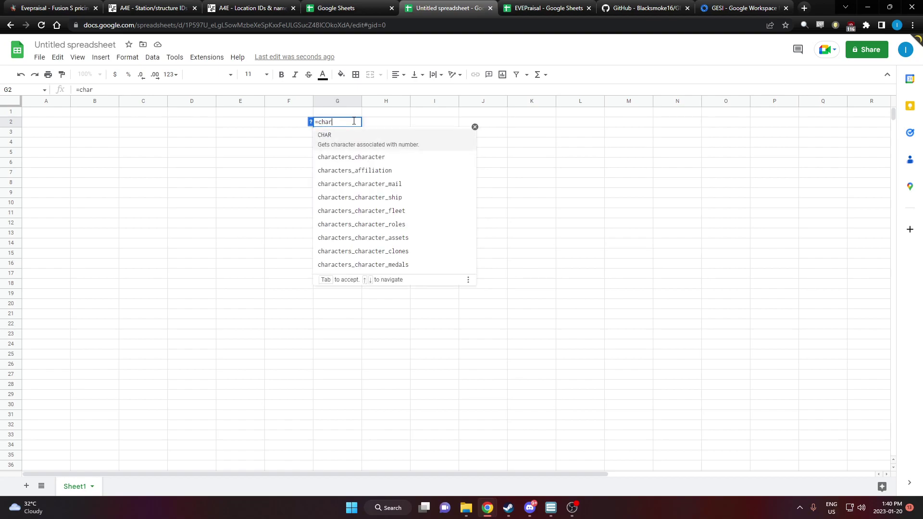
click(344, 158)
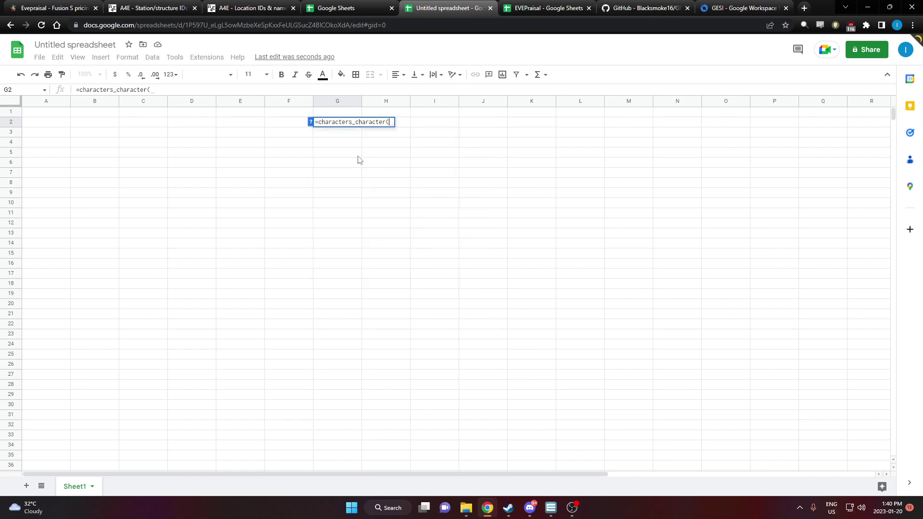
text(_)
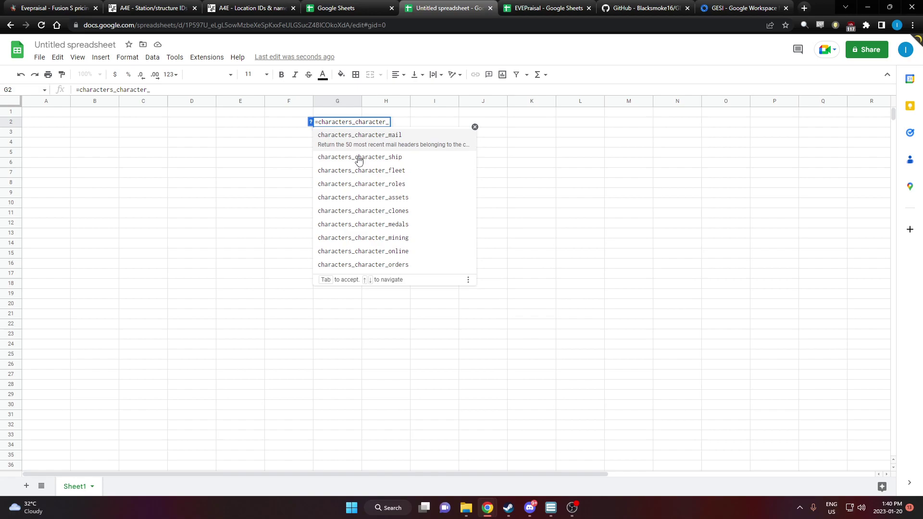
text(ord)
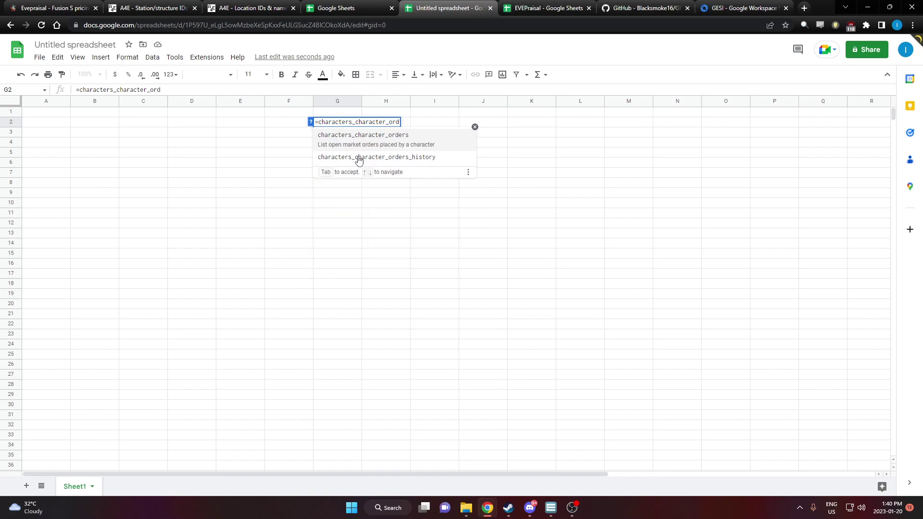
click(413, 138)
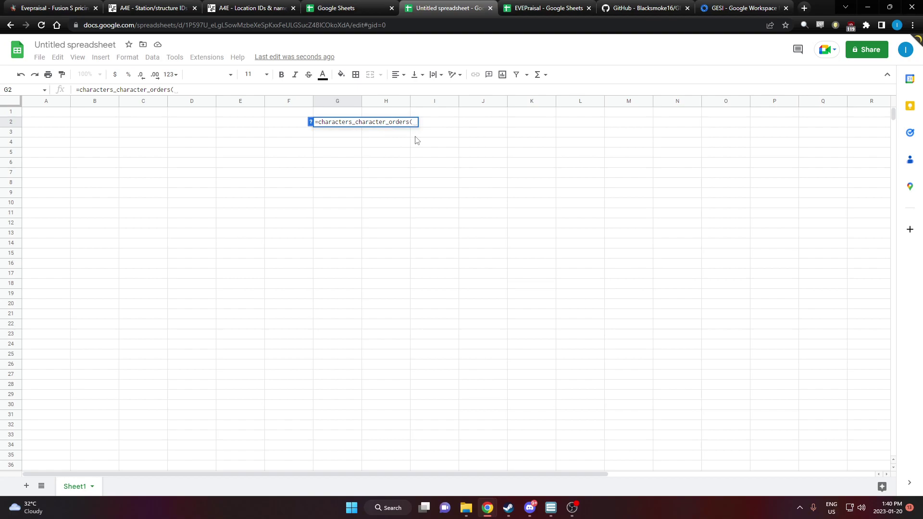
text(char)
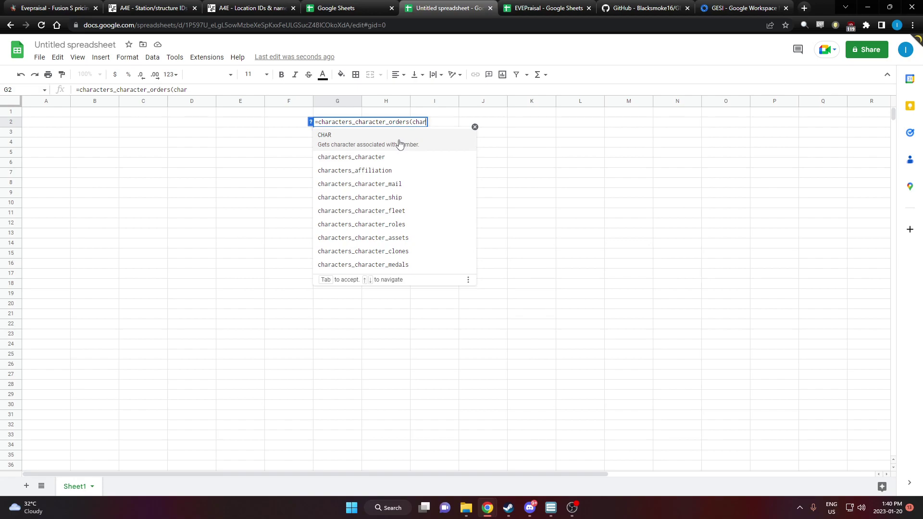
click(401, 144)
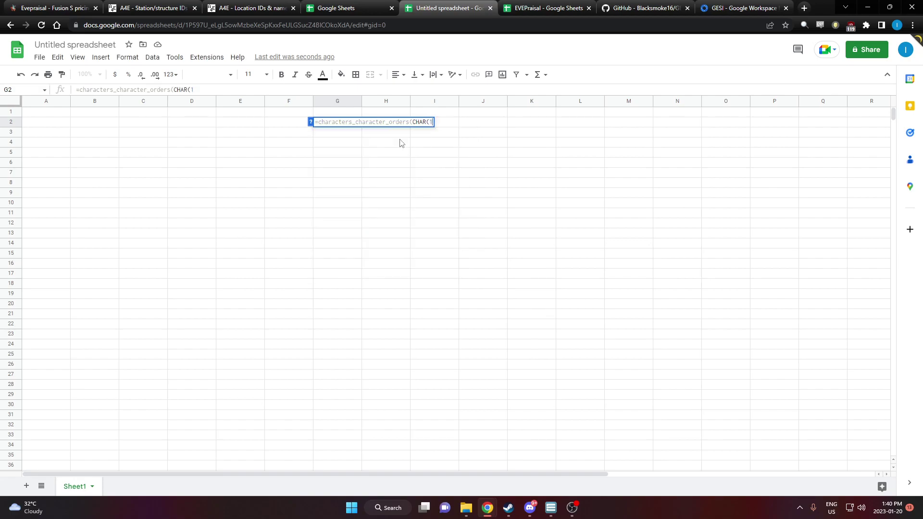
text(1)))
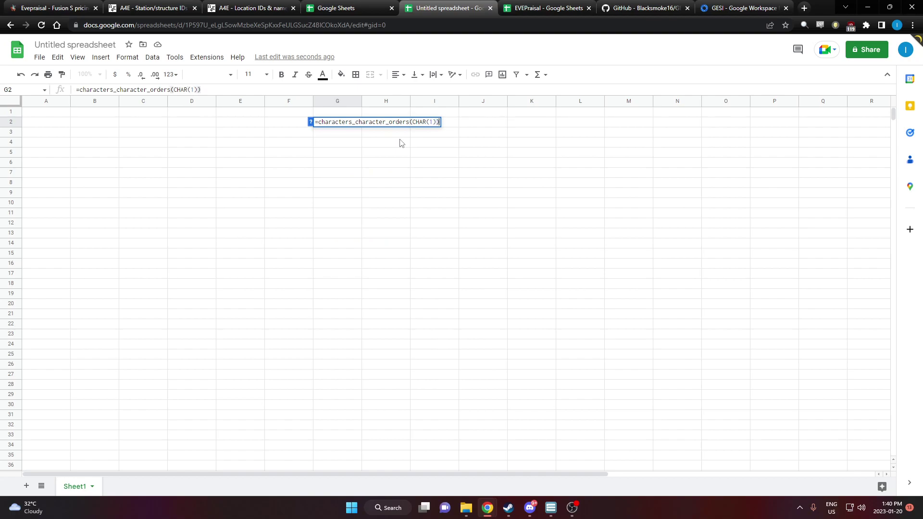
- Commit the G2 formula and review the returned type_id, region_id and location_id values in row 4
key(Return)
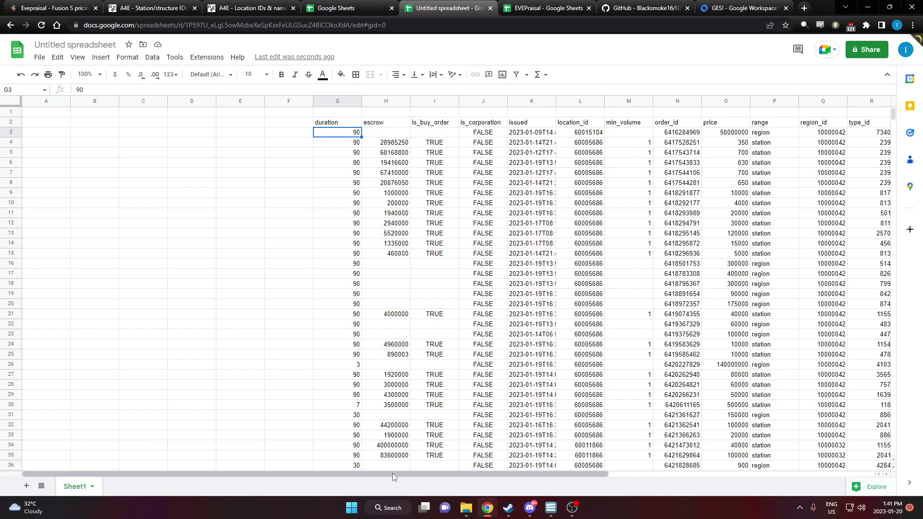
drag(392, 473, 547, 494)
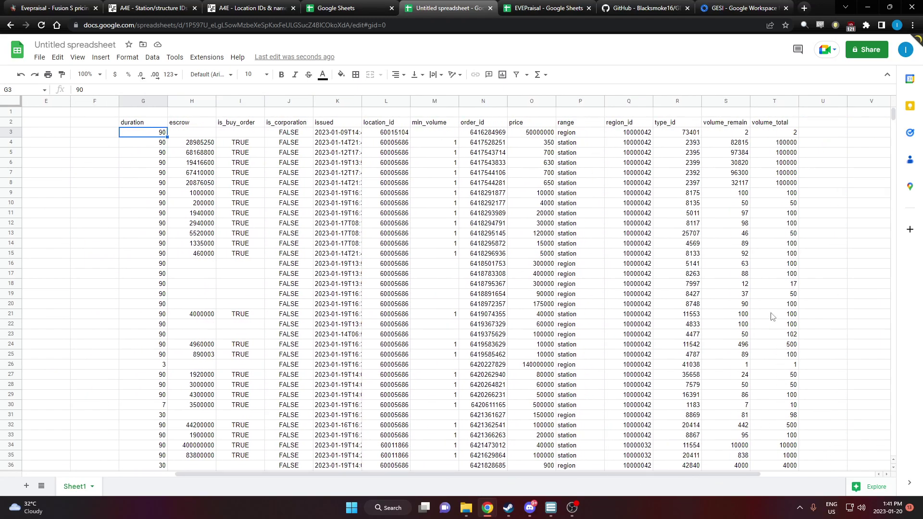
click(679, 103)
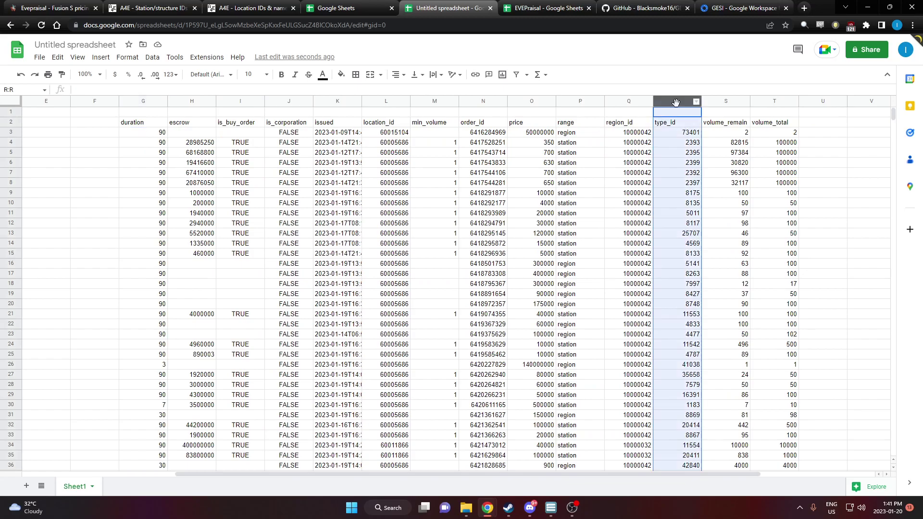
click(685, 135)
click(685, 143)
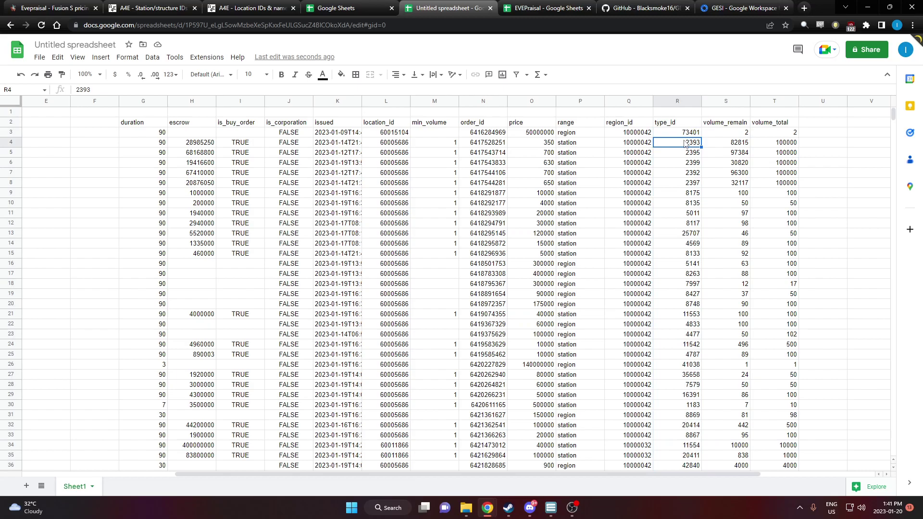
click(634, 144)
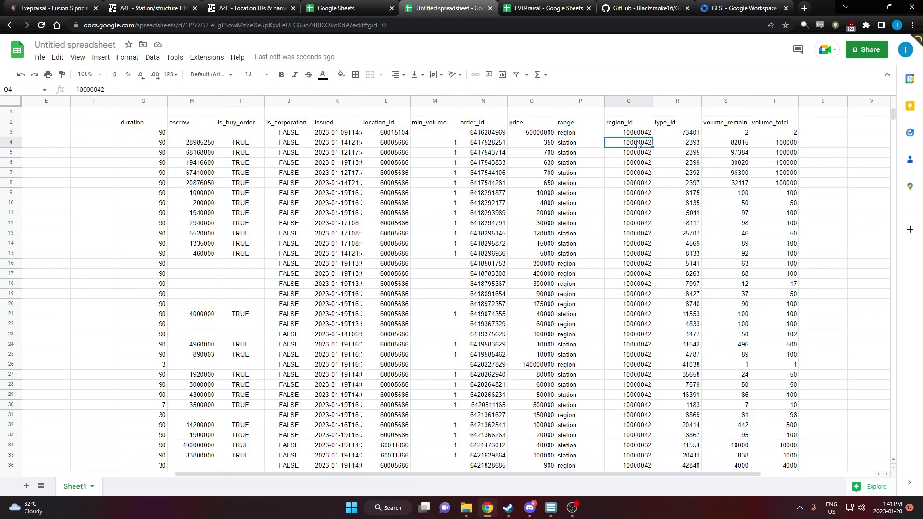
click(399, 147)
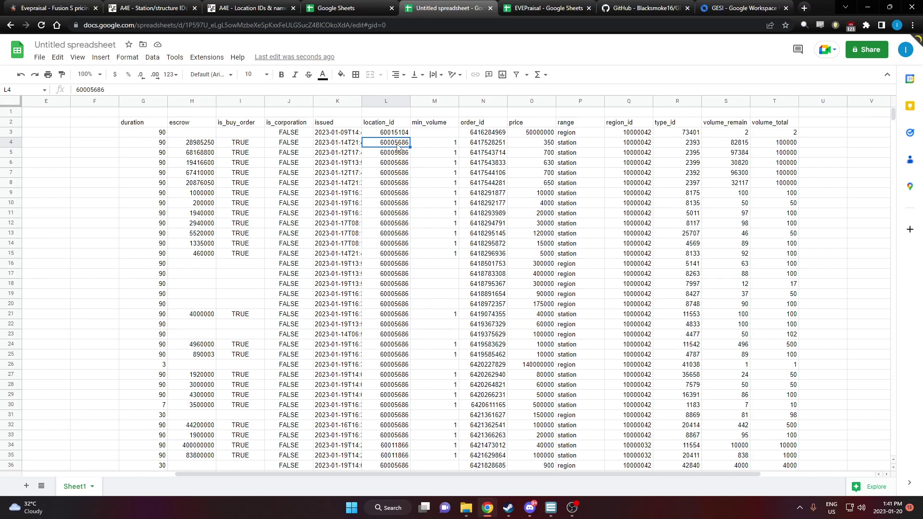
drag(443, 474, 250, 487)
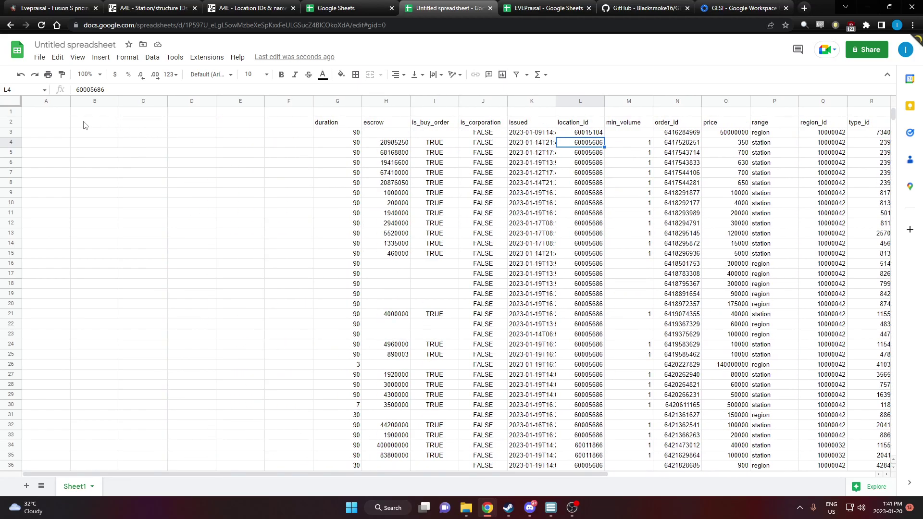
click(94, 136)
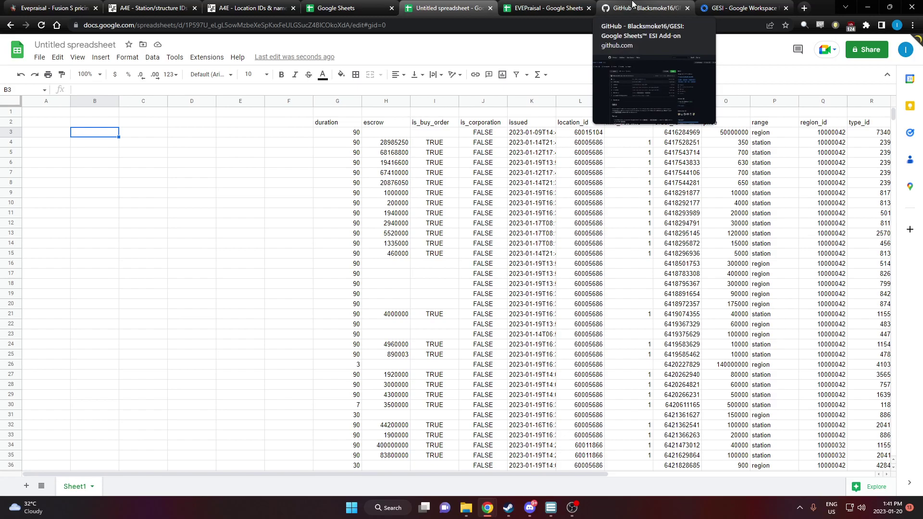
- Open the GESI GitHub repository page and select its web address
click(632, 4)
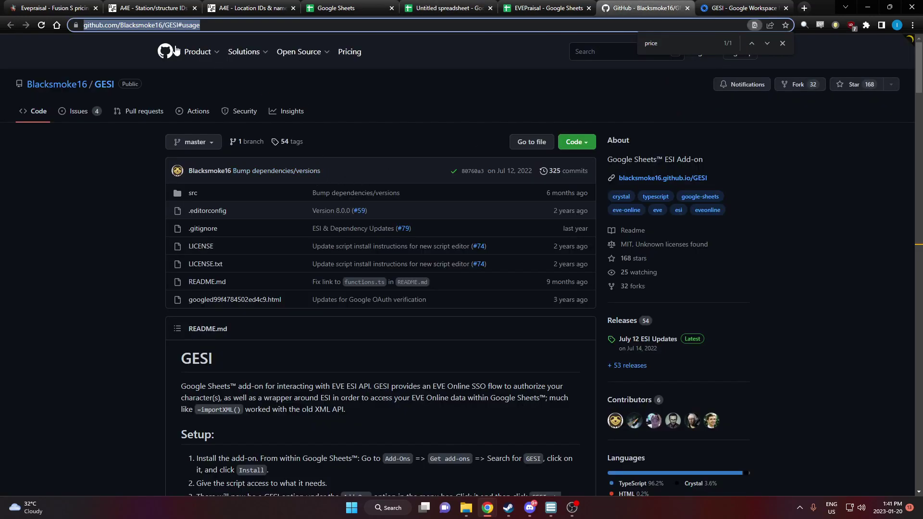
click(168, 29)
click(199, 27)
drag(224, 26, 90, 48)
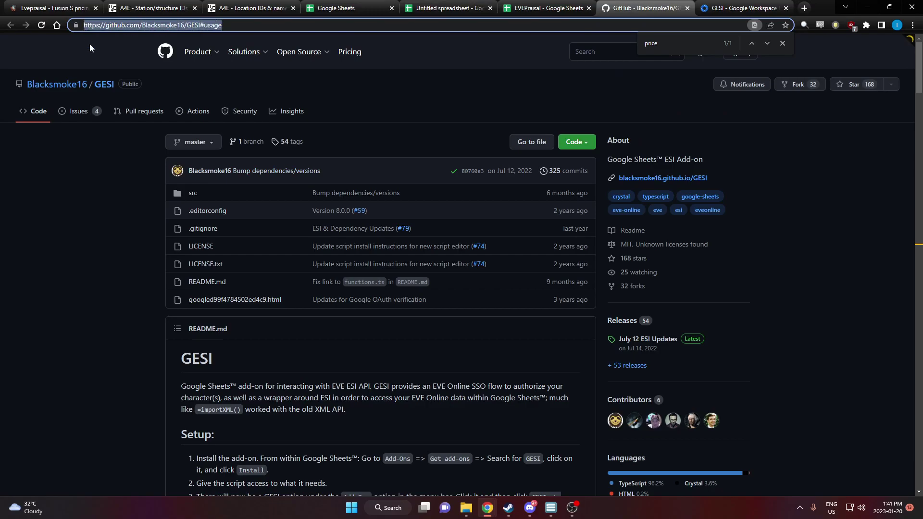
- Scroll the README to the Setup instructions and select the GESI library Script ID
click(114, 202)
scroll(114, 201, down, 5)
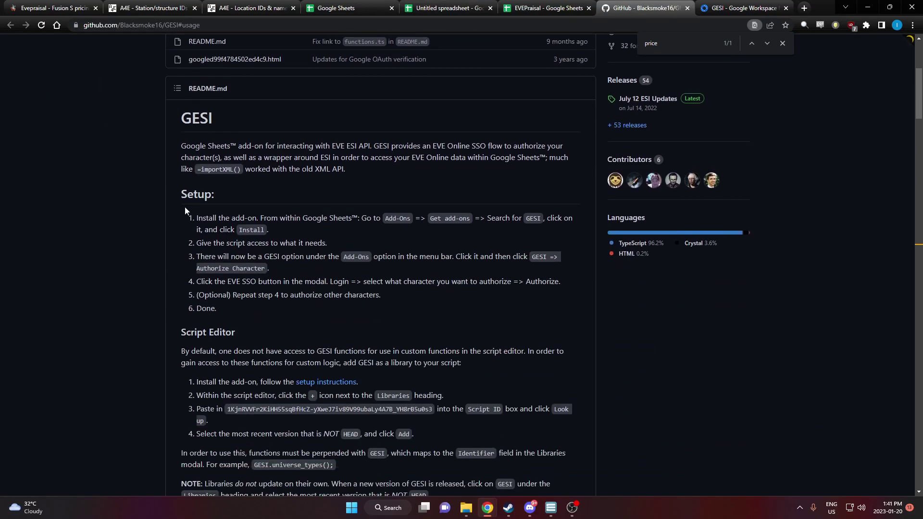
drag(219, 308, 249, 219)
scroll(164, 219, down, 3)
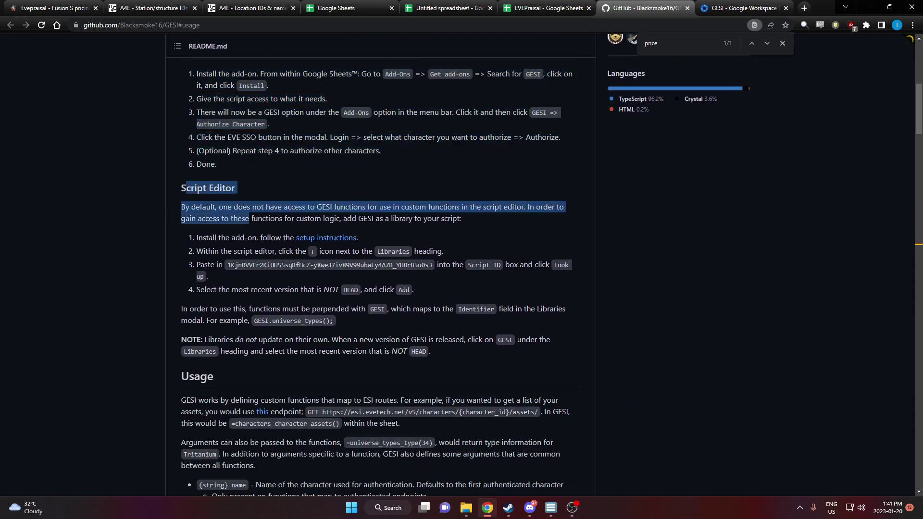
click(218, 247)
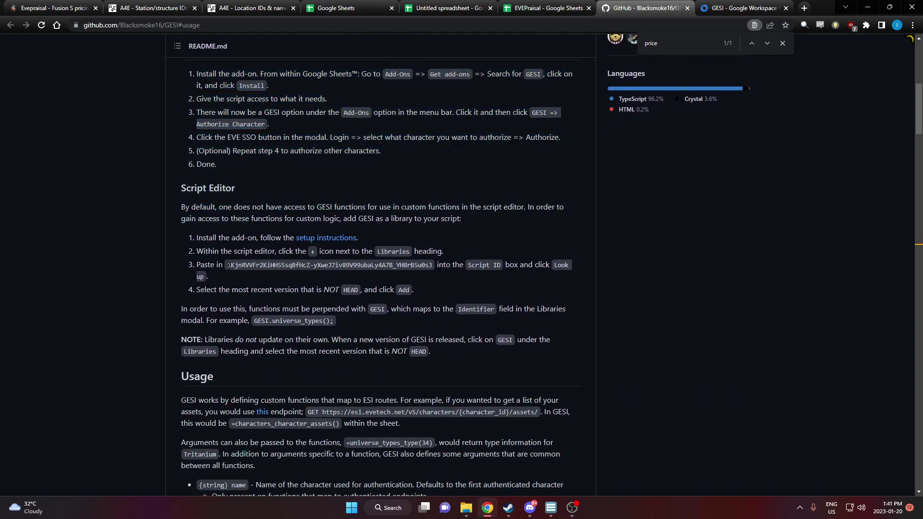
drag(229, 265, 415, 265)
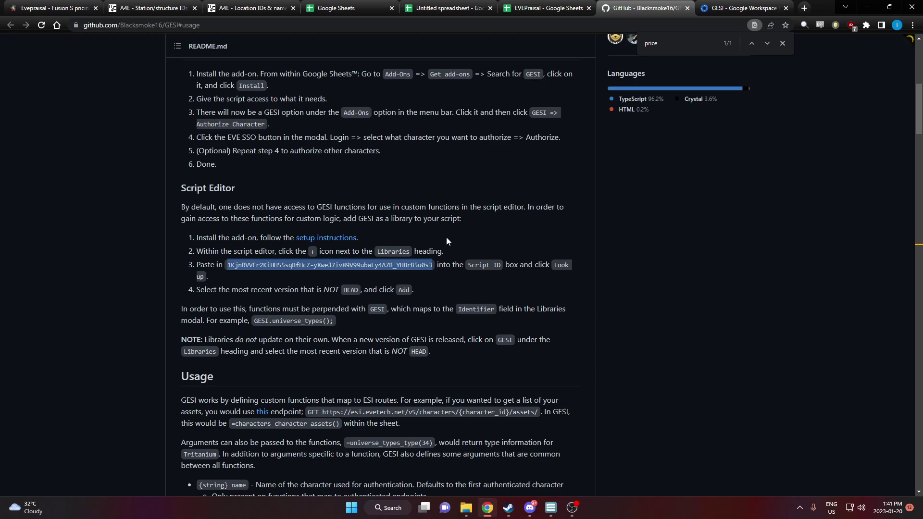
click(360, 6)
- Move the untitled spreadsheet's tab beside GitHub and open its Extensions menu
click(456, 6)
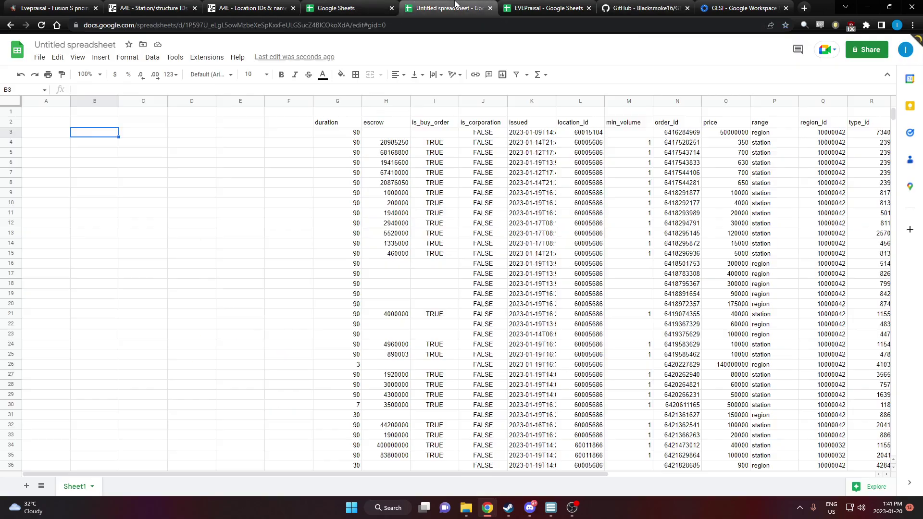
click(547, 7)
click(452, 5)
drag(452, 5, 512, 8)
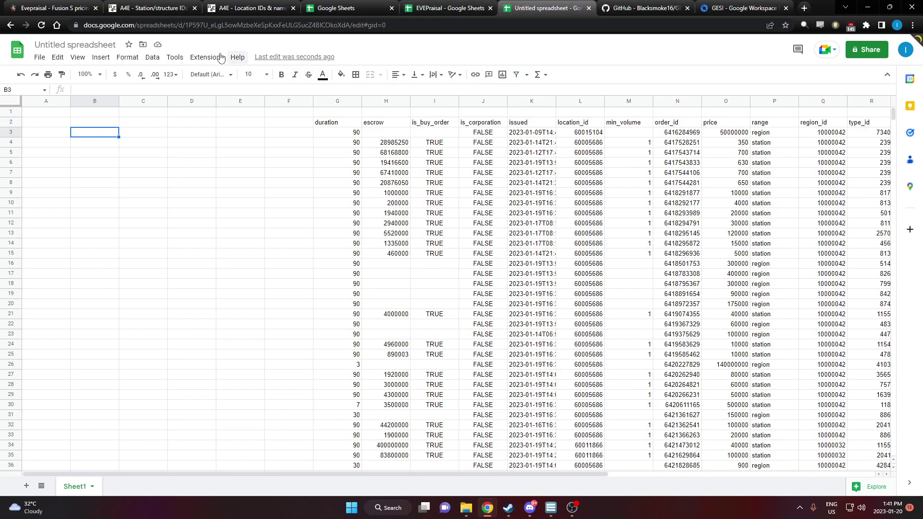
click(206, 57)
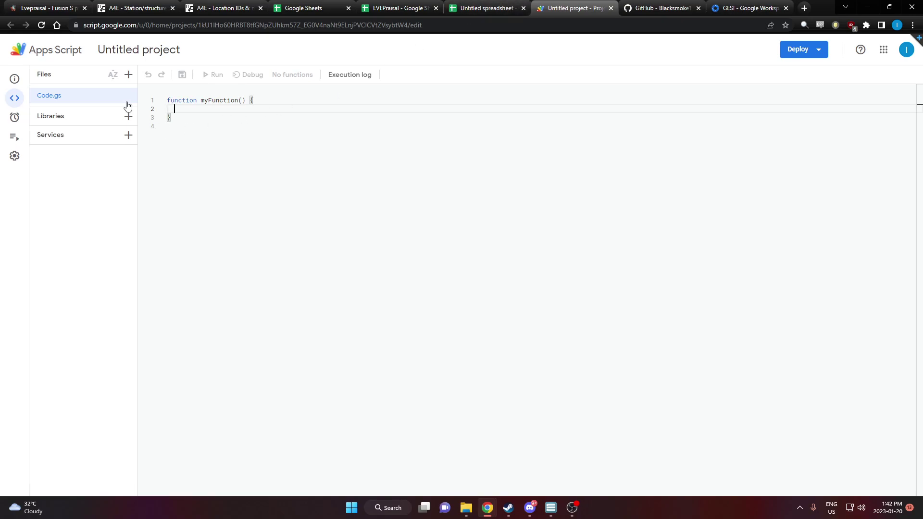
- Paste the GESI Script ID, look it up, and add the library as version 48 with identifier GESI
click(128, 117)
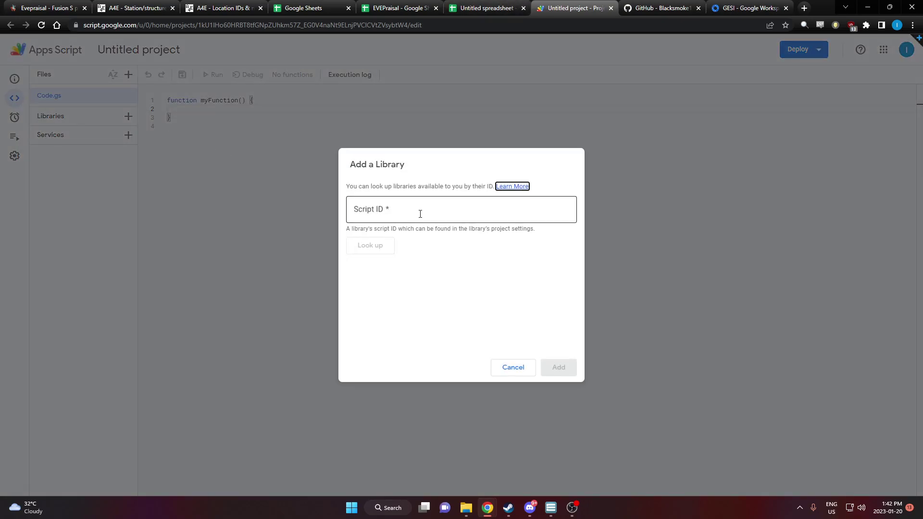
click(417, 210)
key(ctrl+v)
click(371, 246)
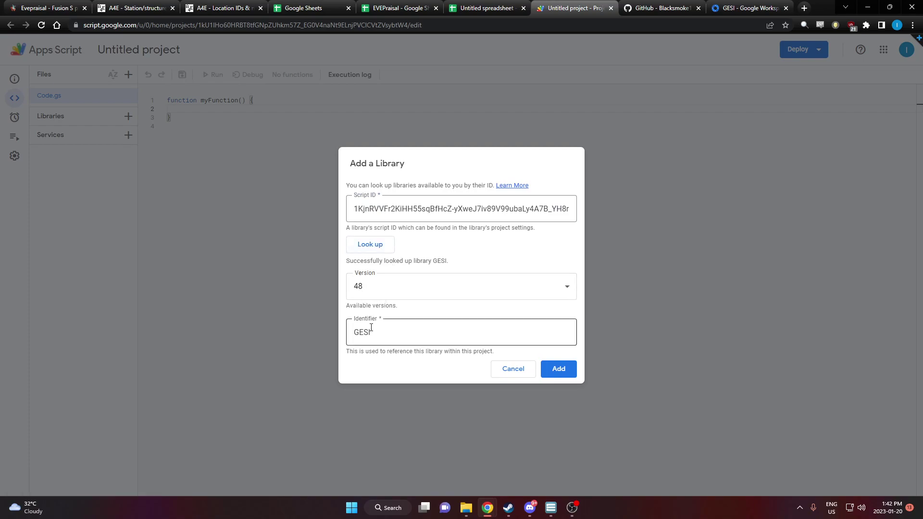
click(559, 375)
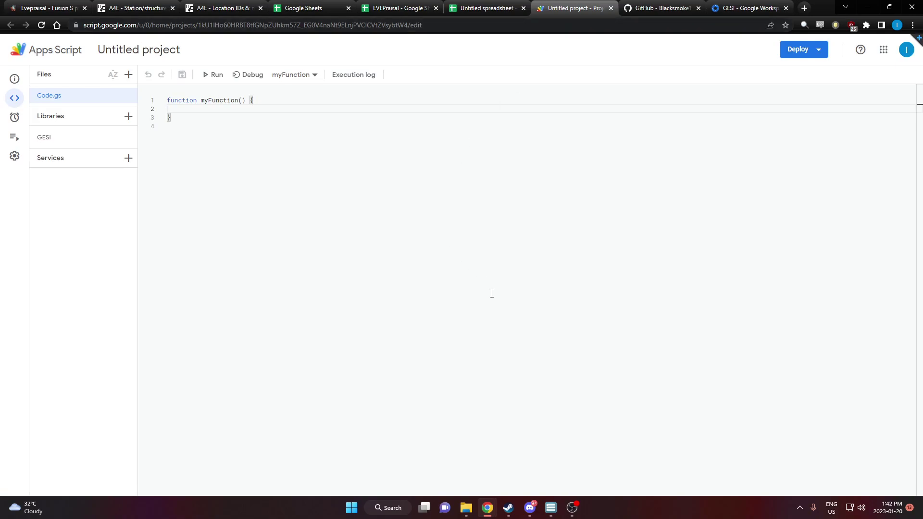
- In Discord's #gesi channel, show the pinned messages and select the typePriceData function code
click(529, 509)
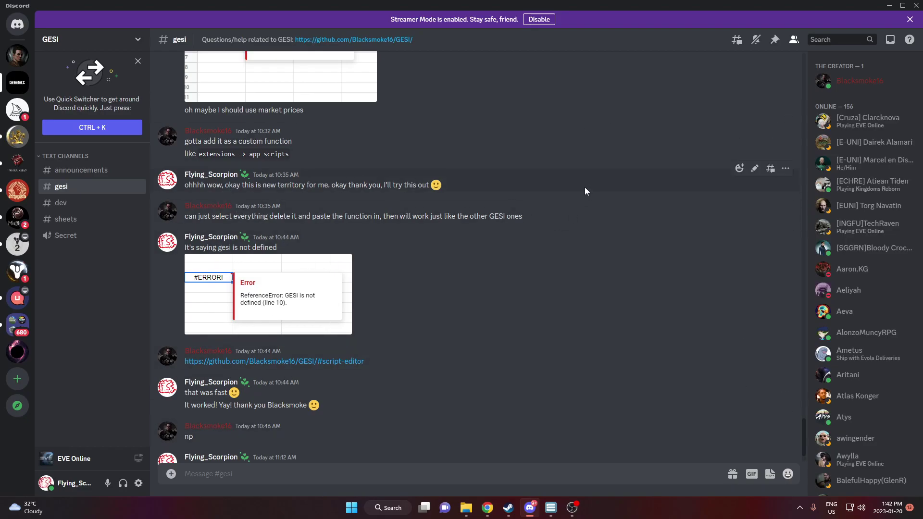
scroll(585, 191, down, 1)
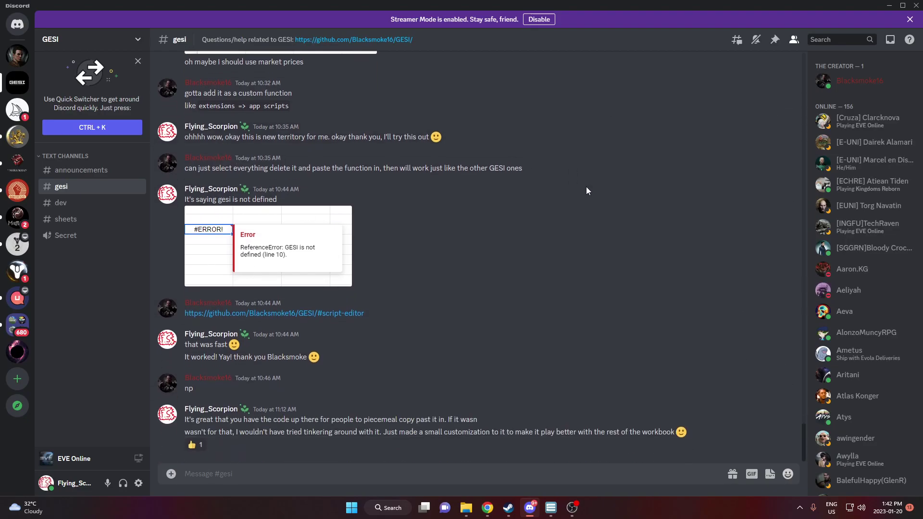
click(774, 41)
scroll(758, 198, down, 5)
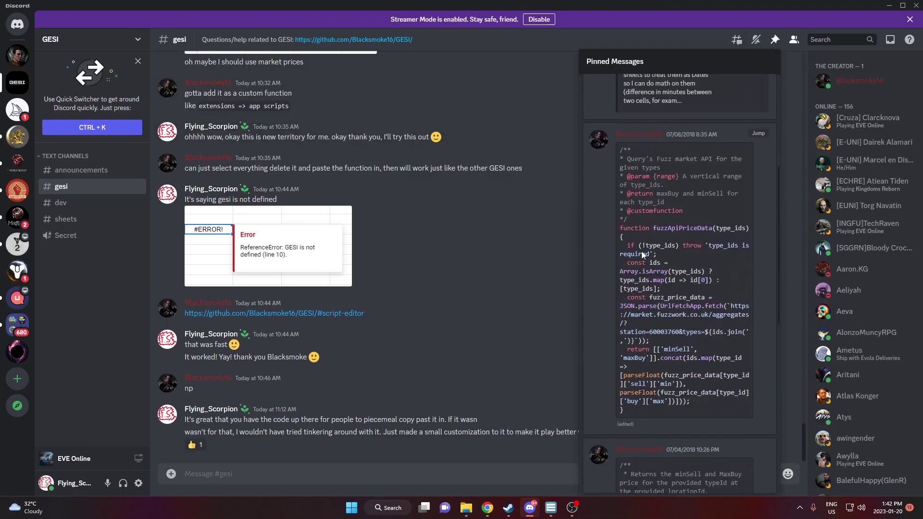
scroll(636, 200, down, 6)
scroll(625, 195, down, 3)
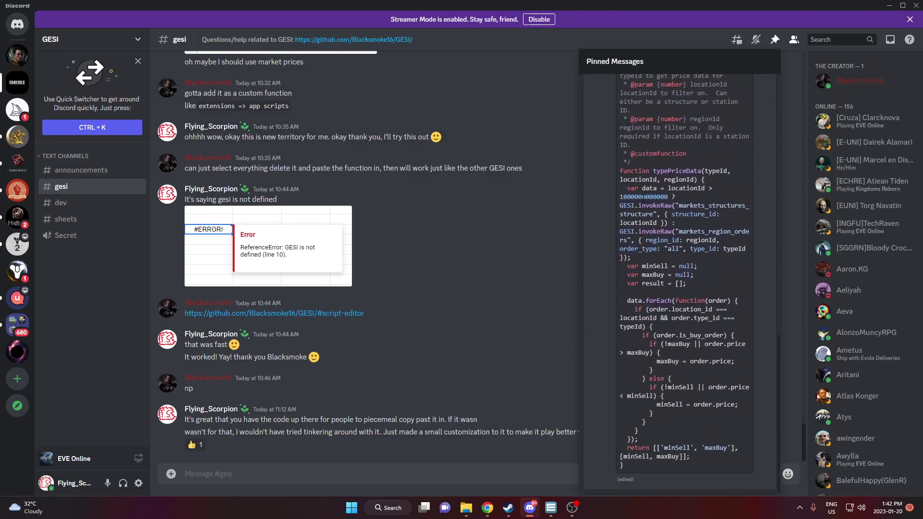
scroll(640, 196, up, 4)
scroll(654, 197, down, 4)
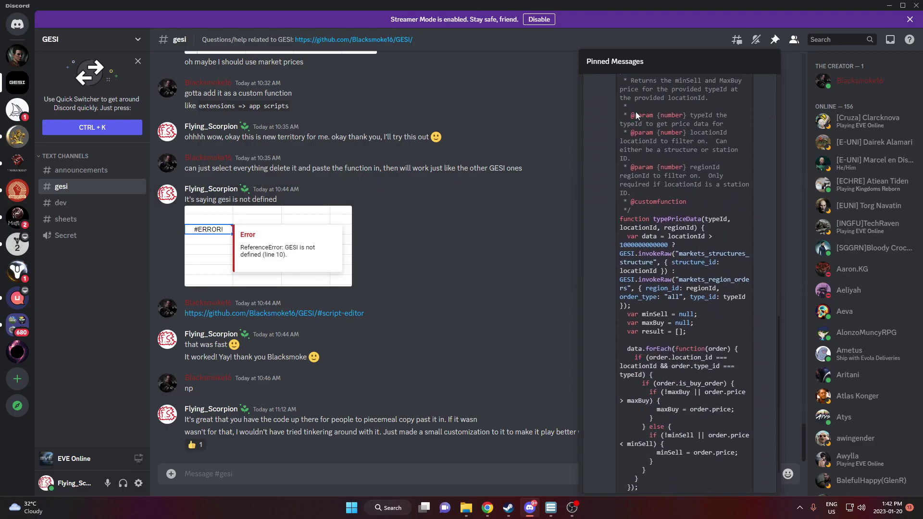
scroll(633, 118, up, 1)
drag(620, 120, 686, 466)
key(ctrl+c)
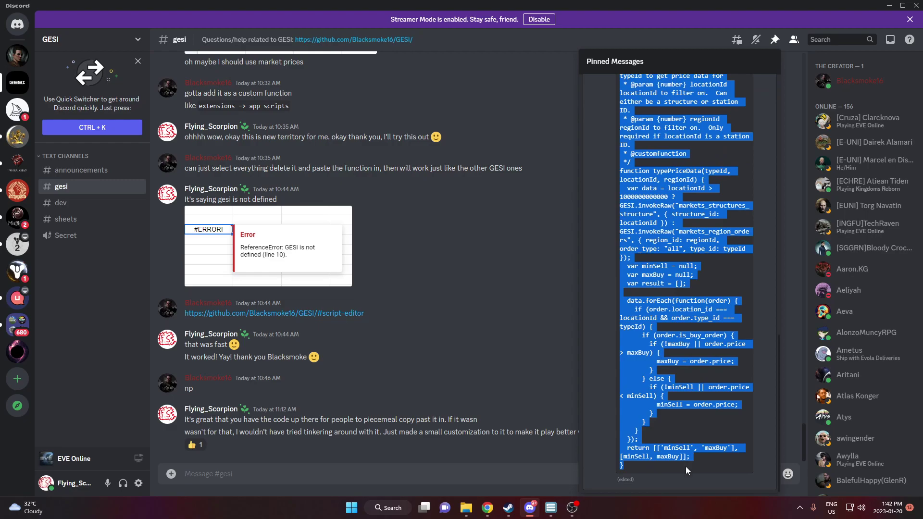
- Replace myFunction in Code.gs with the pasted typePriceData function, save, and select its name
click(493, 508)
click(468, 453)
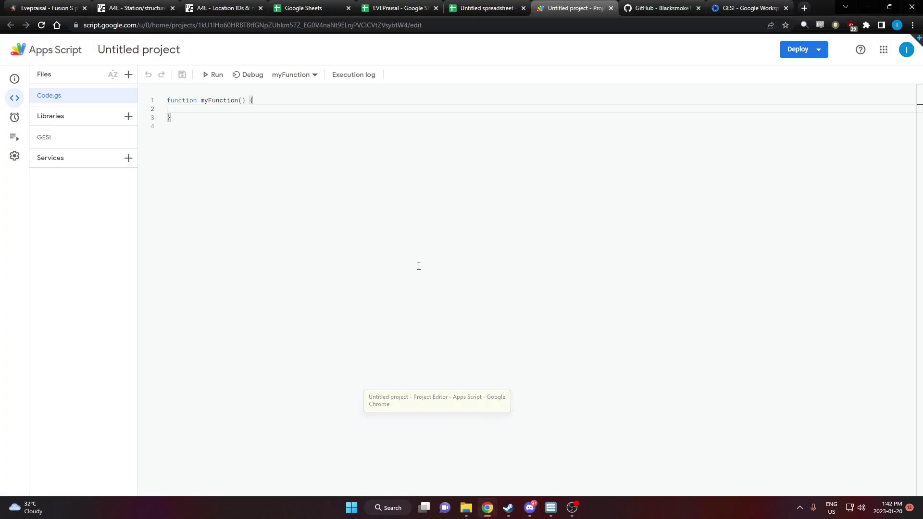
click(170, 127)
key(ctrl+a)
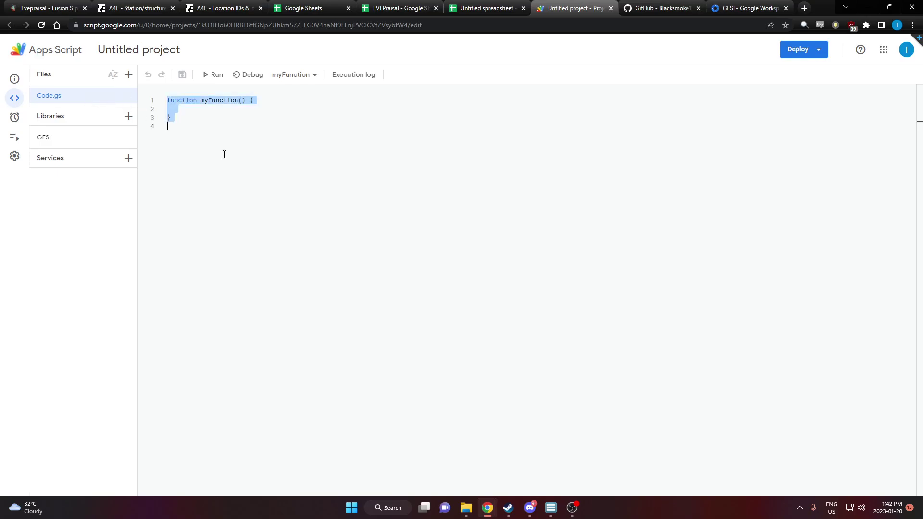
key(BackSpace)
key(ctrl+v)
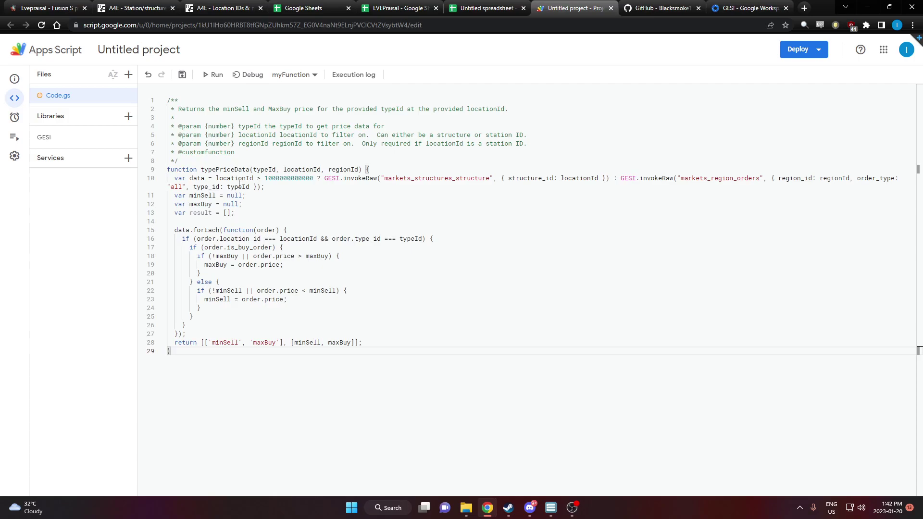
click(181, 74)
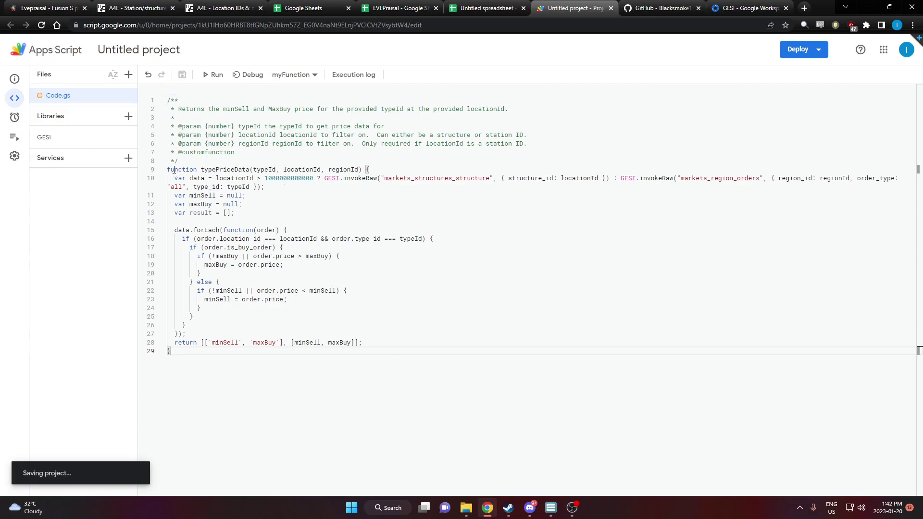
drag(168, 169, 359, 170)
double_click(202, 170)
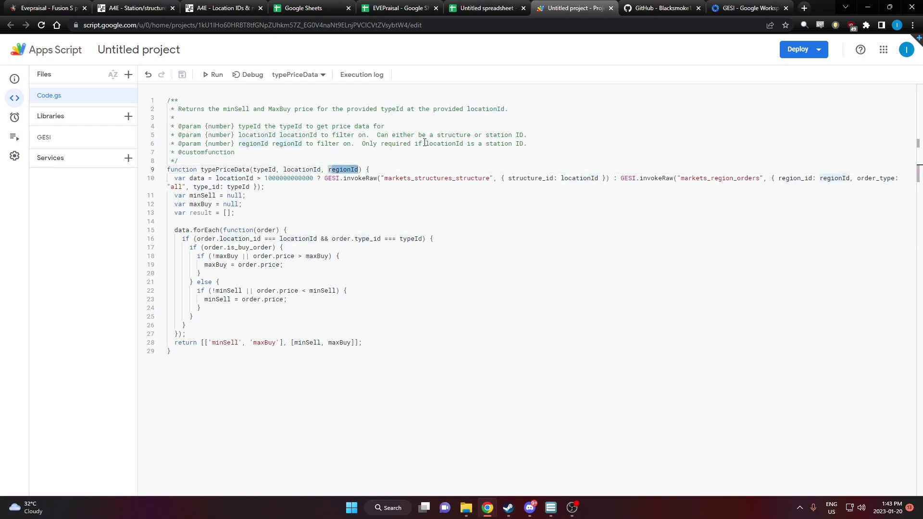
- Back in the untitled spreadsheet, start a typePriceData formula in B3, then cancel it
click(494, 7)
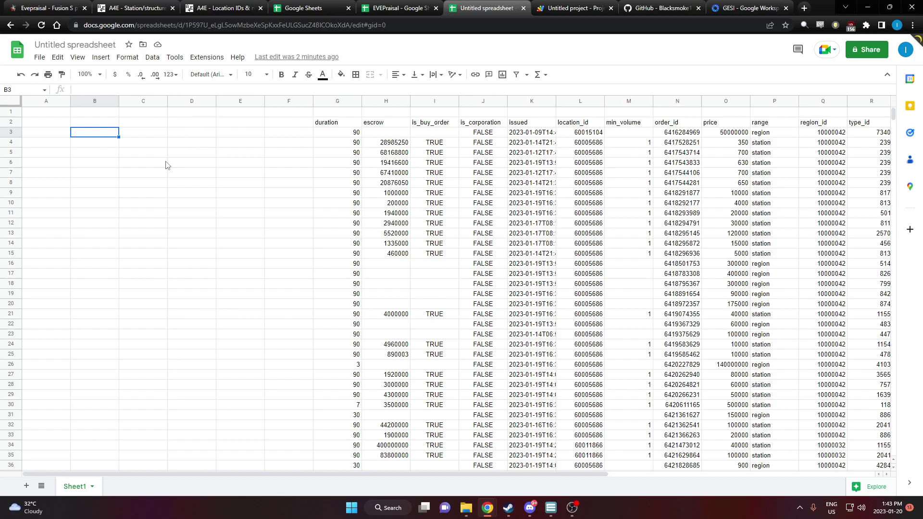
click(394, 7)
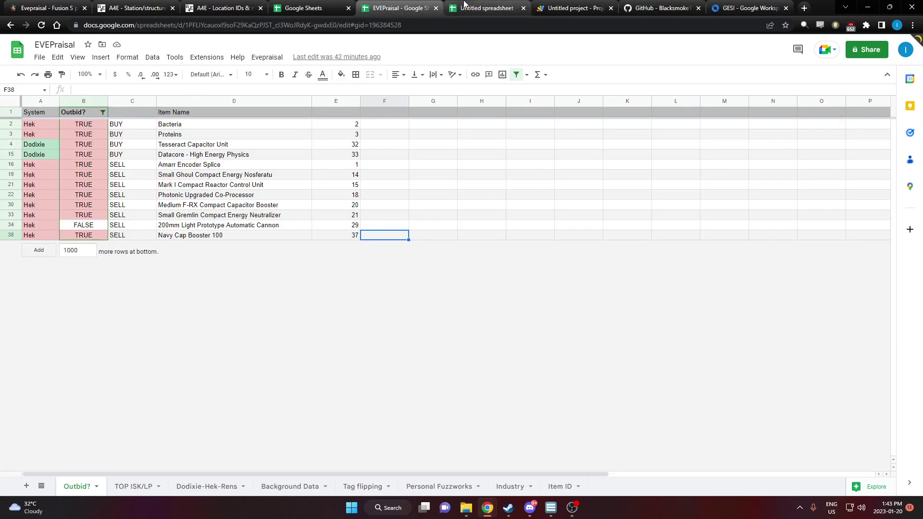
click(485, 8)
click(573, 8)
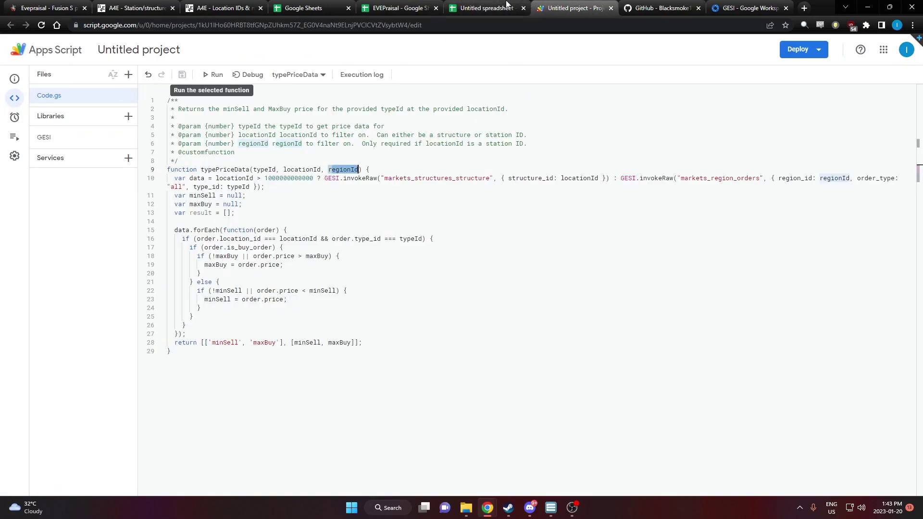
key(ctrl+Page_Up)
click(100, 135)
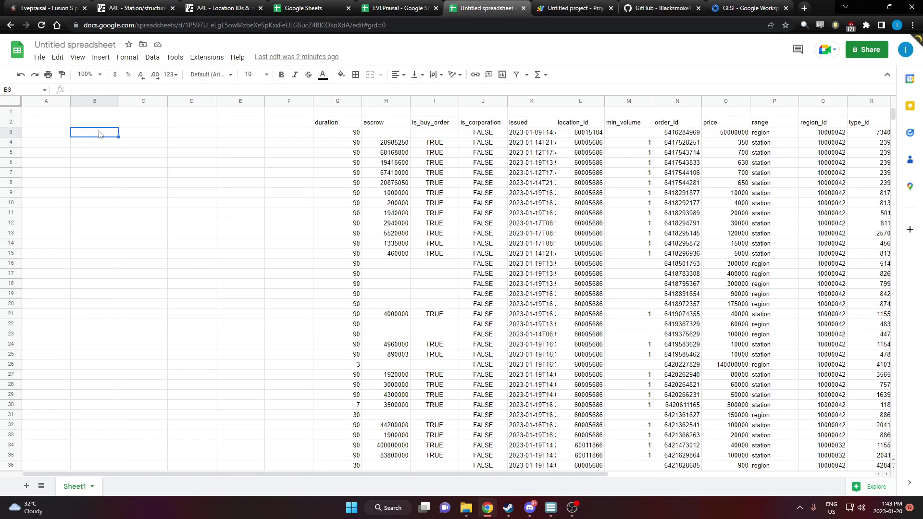
text(=ty)
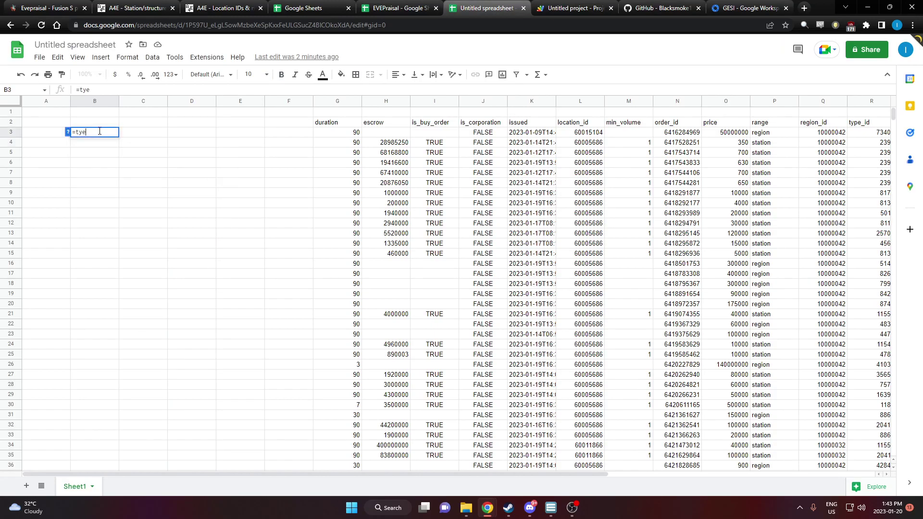
text(pe)
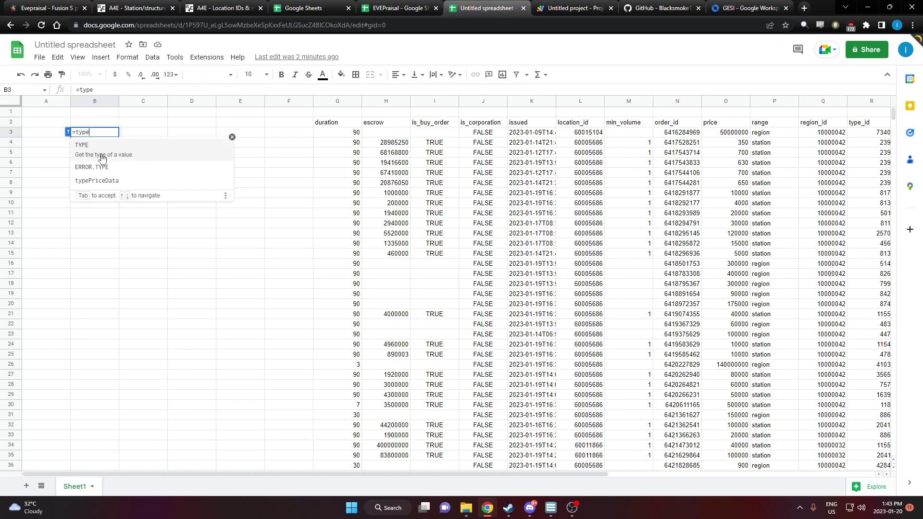
click(113, 189)
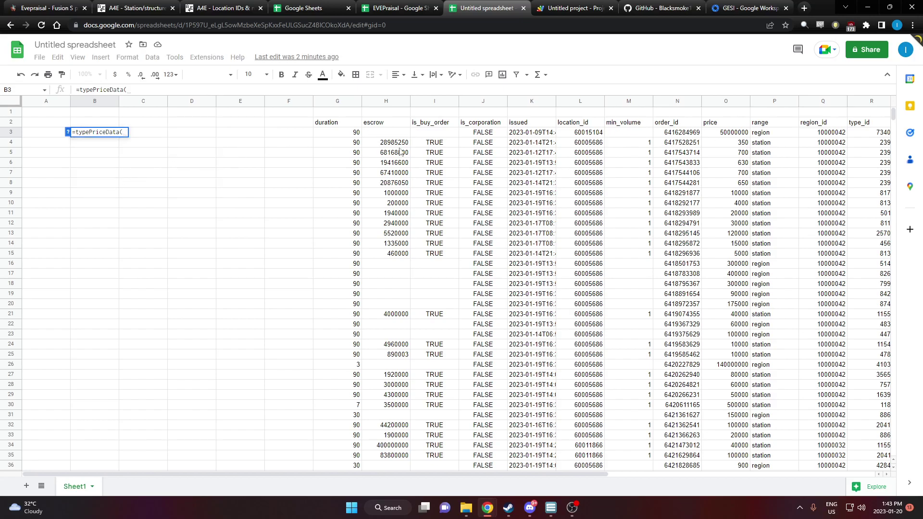
key(Escape)
- Enter =typePriceData(R4,L4,Q4) in B4, using row 4's type_id, location_id and region_id
click(102, 143)
text(=typ)
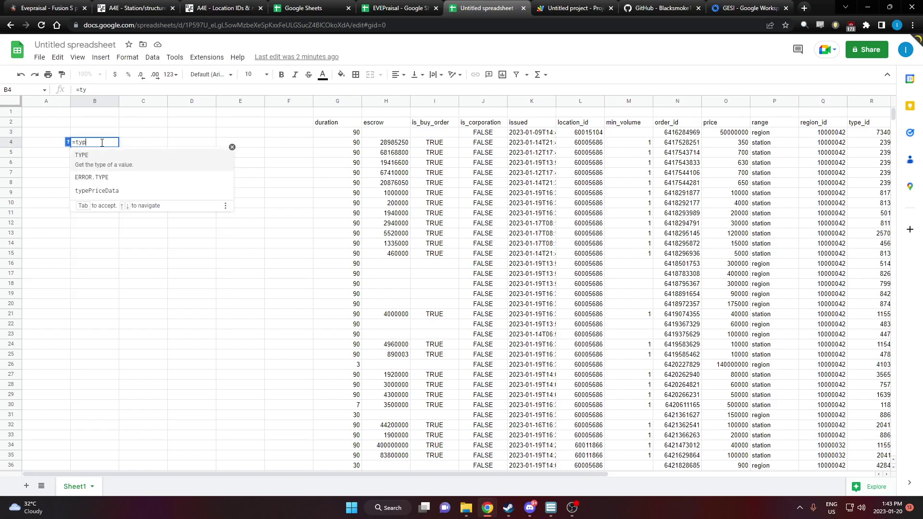
text(e)
click(115, 196)
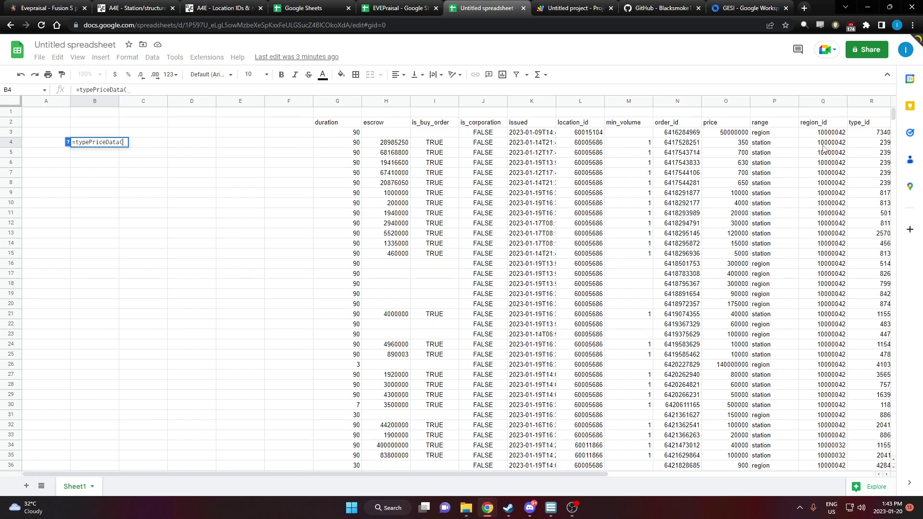
drag(568, 474, 708, 475)
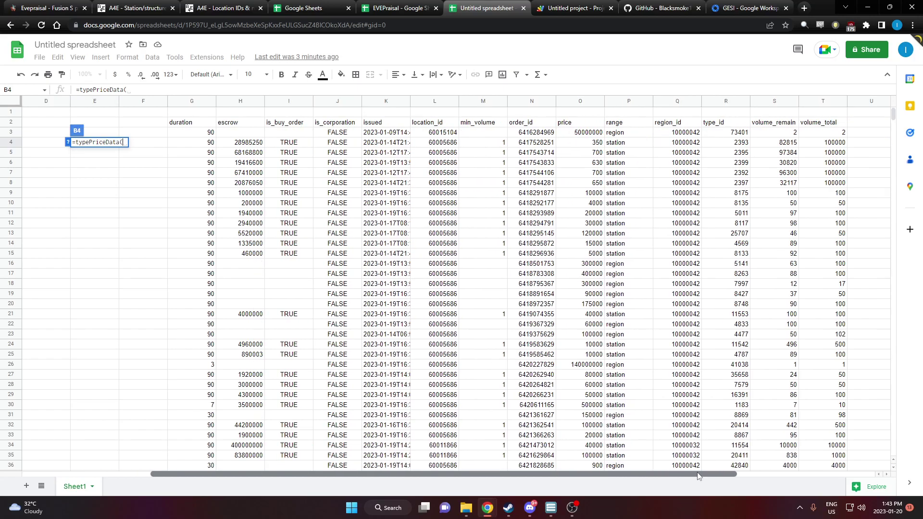
click(738, 146)
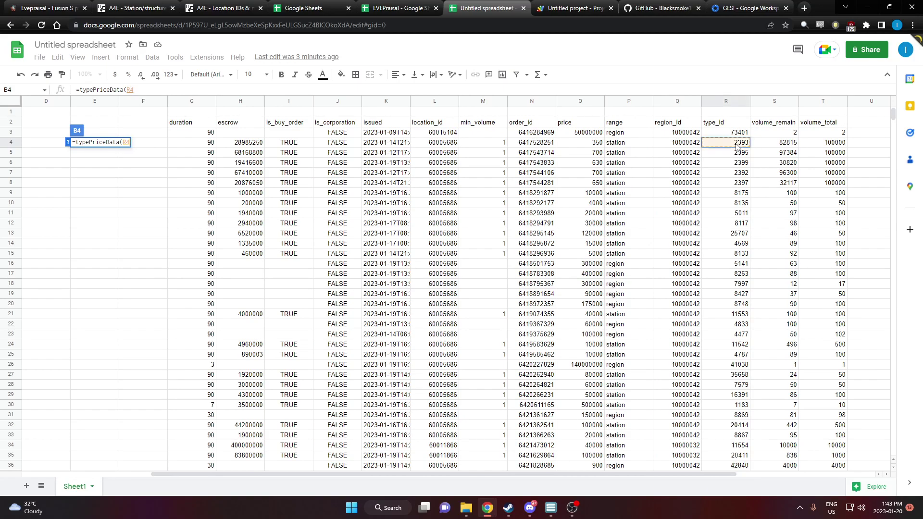
text(,)
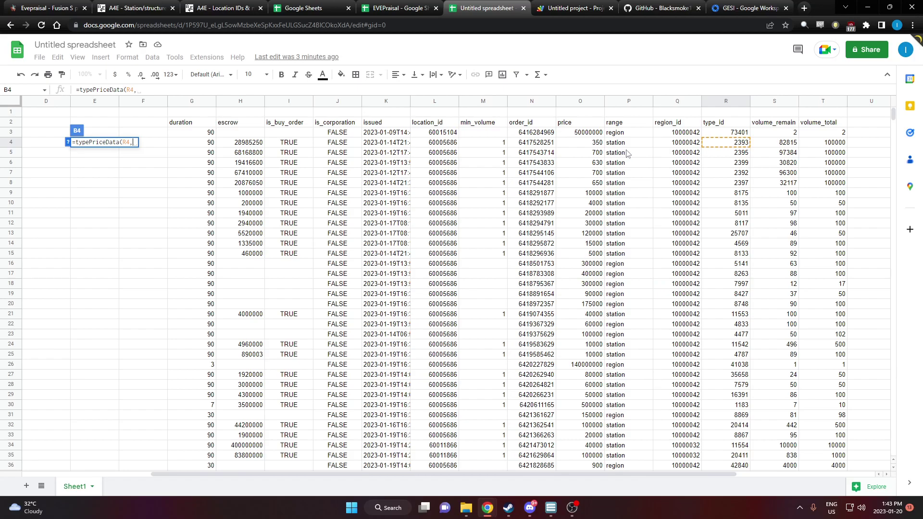
click(438, 144)
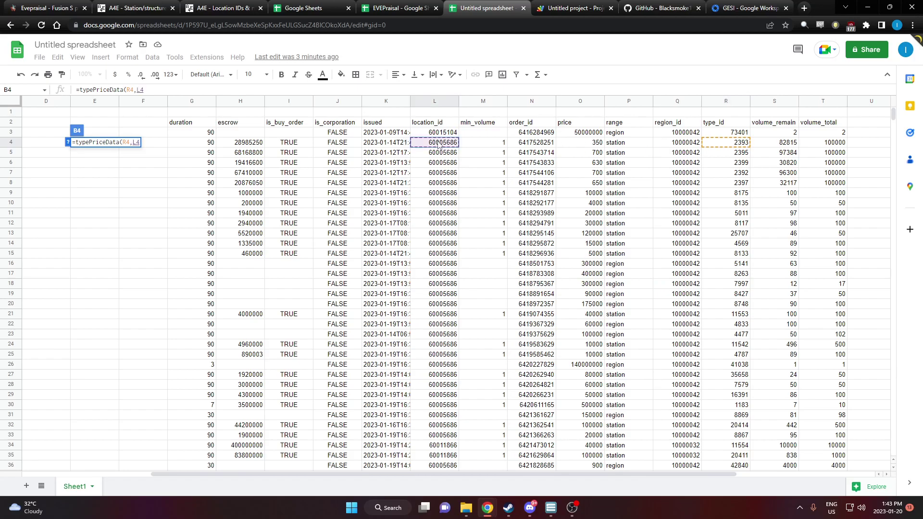
text(,)
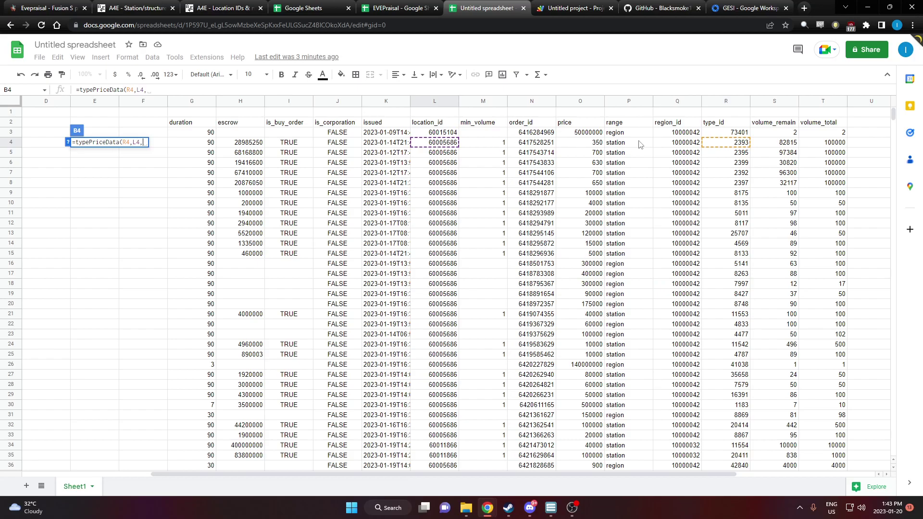
click(686, 143)
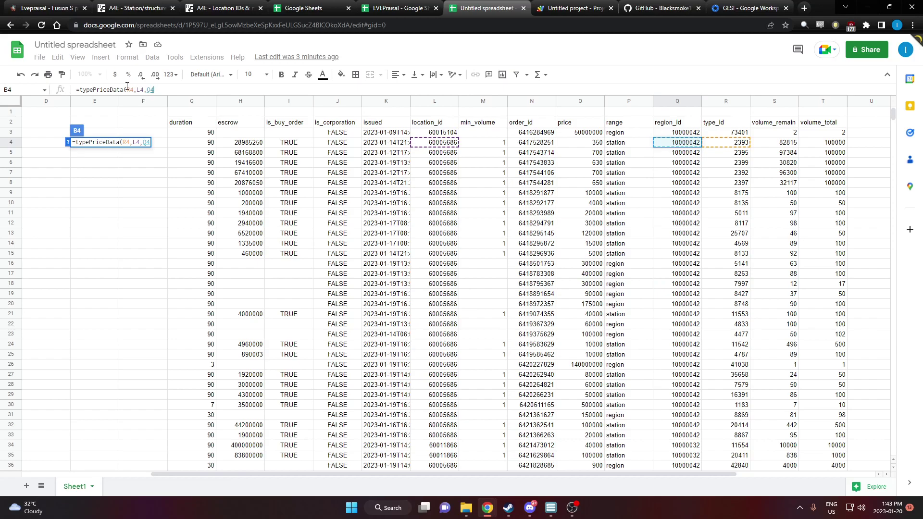
click(159, 89)
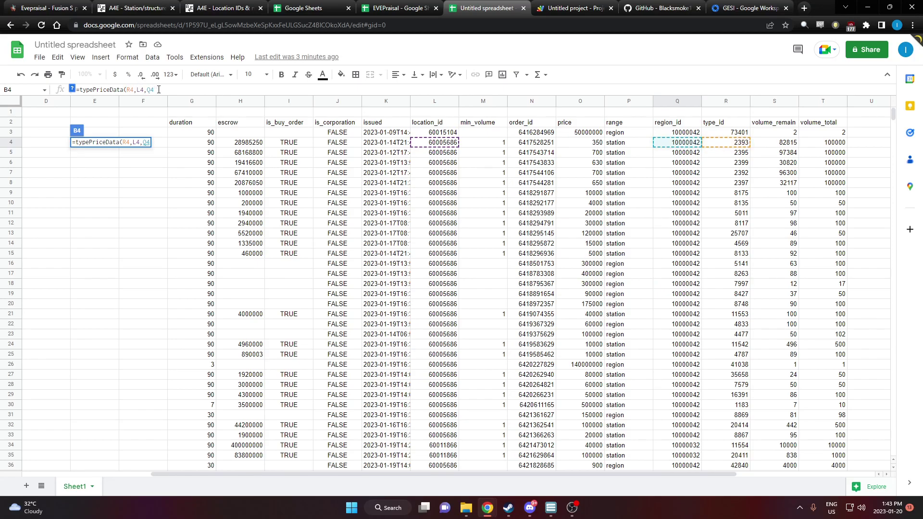
text())
key(Return)
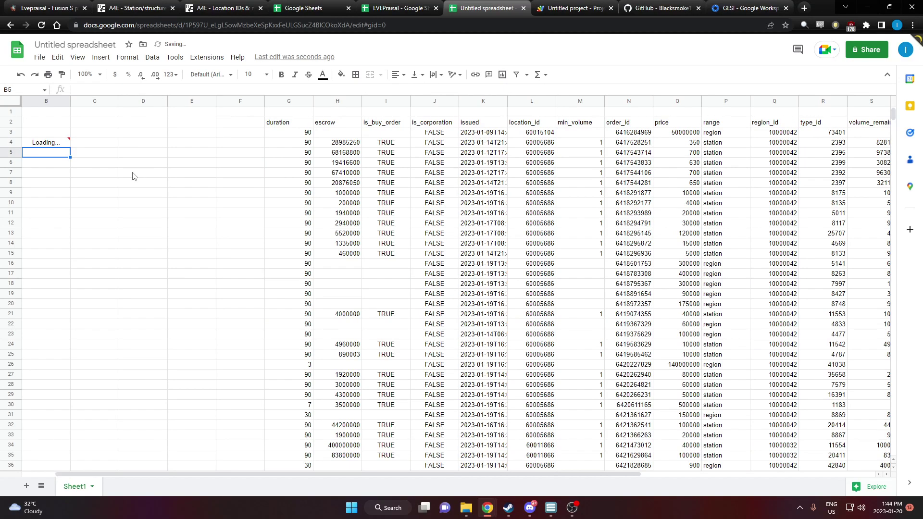
- Check the minSell 449 and maxBuy 375 results and their header cells
click(51, 144)
click(60, 151)
click(81, 144)
click(98, 157)
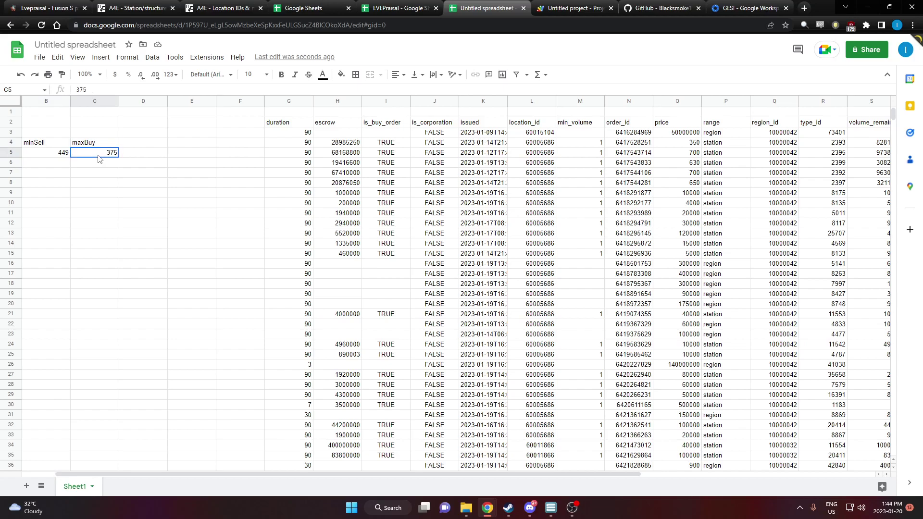
click(12, 152)
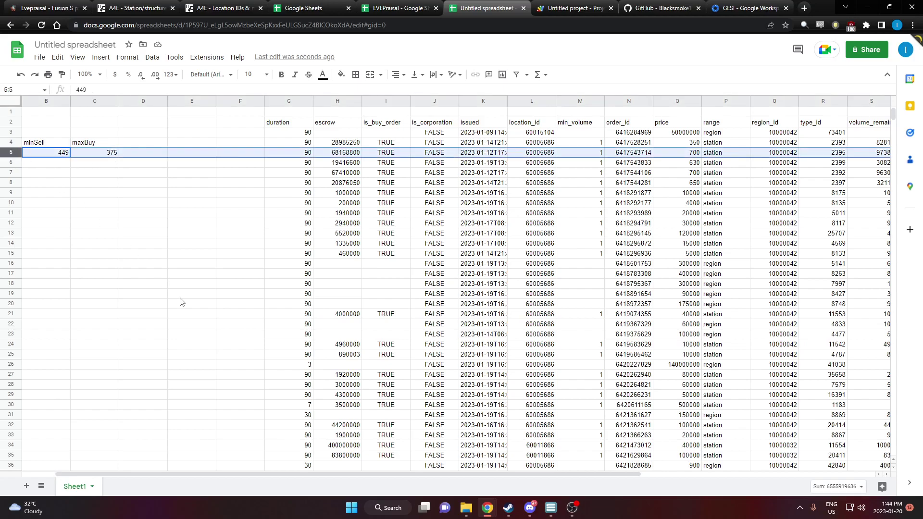
- Compare row 4's is_buy_order, is_corporation and price 350 against the returned values
click(12, 142)
drag(161, 474, 307, 474)
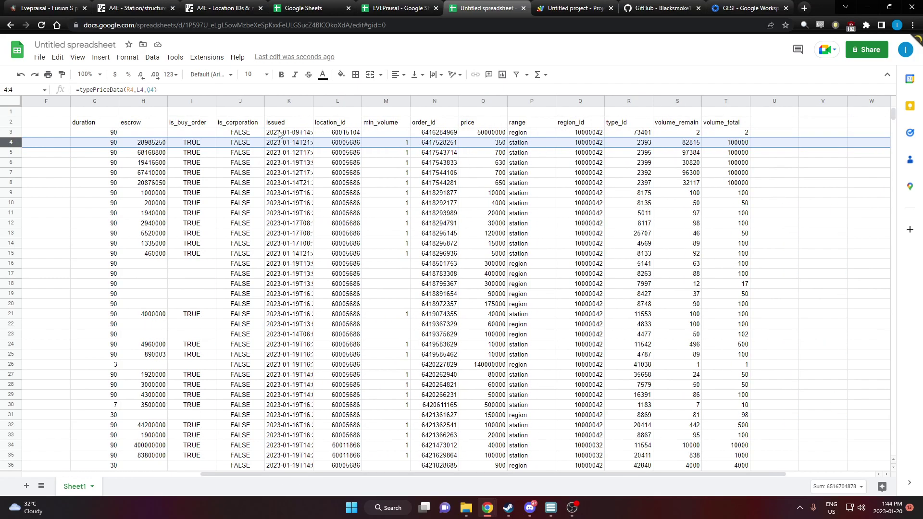
click(238, 144)
click(202, 143)
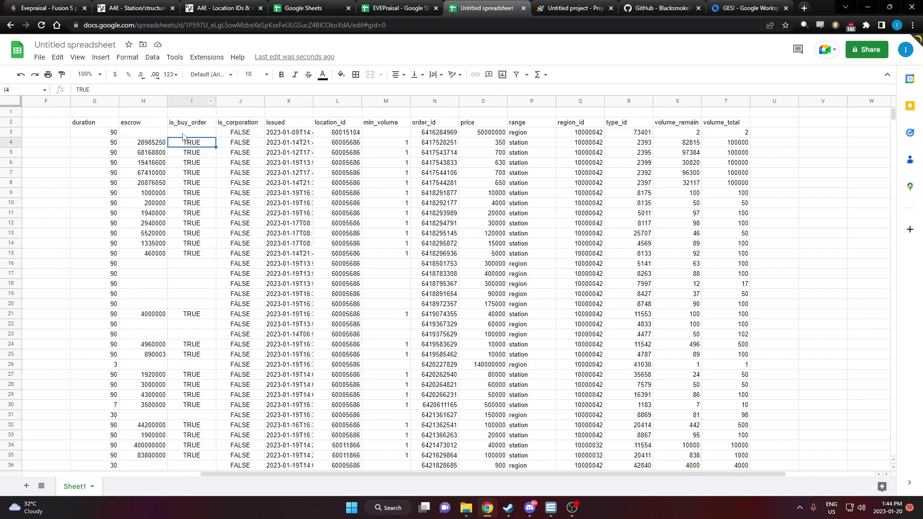
click(496, 144)
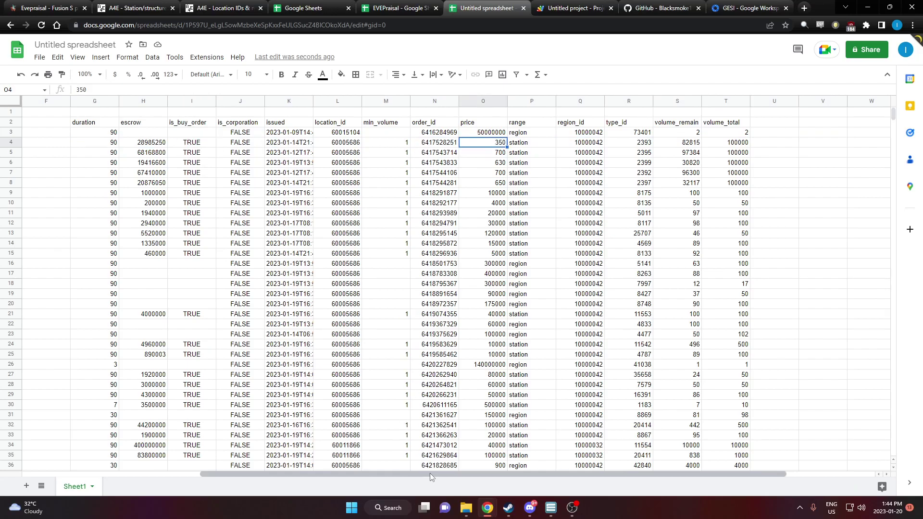
drag(430, 474, 271, 490)
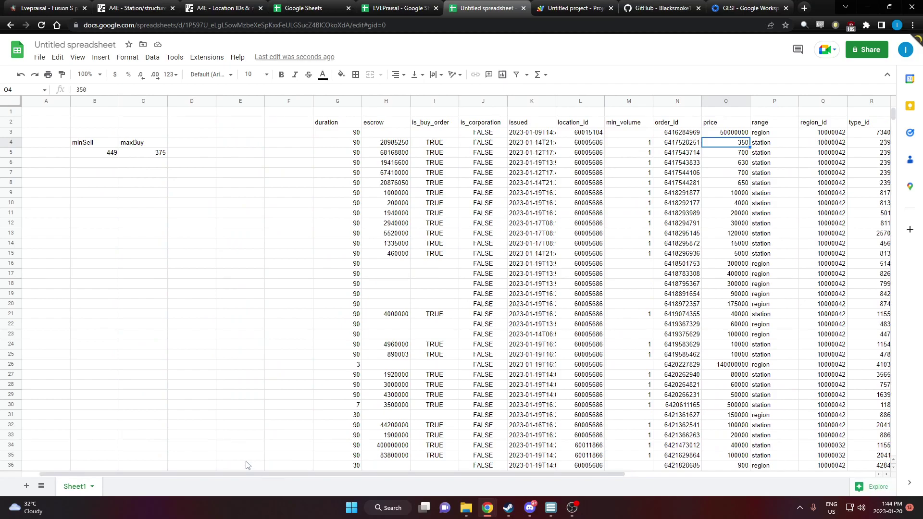
click(161, 153)
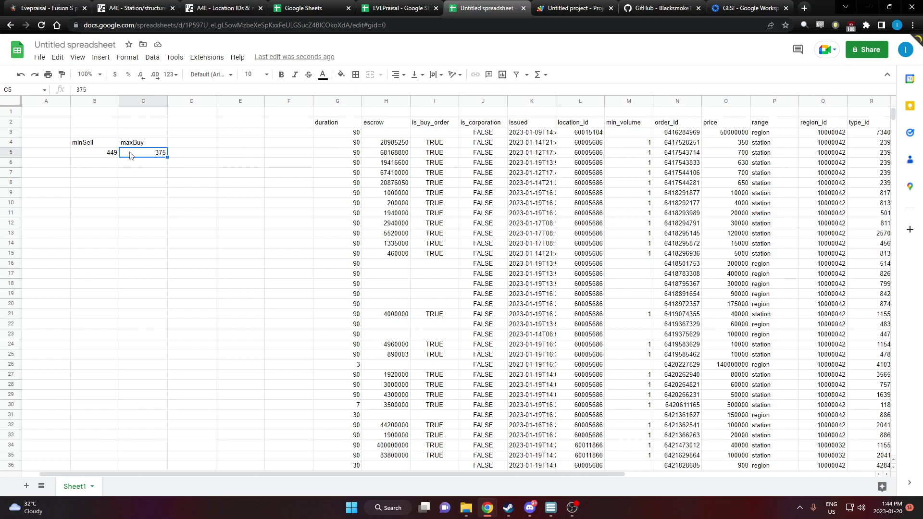
- Inspect the B4:C4 headers and B4's formula, then select the header labels in the script's return line
click(98, 144)
mouse_move(127, 144)
mouse_down()
mouse_move(98, 145)
mouse_move(144, 154)
mouse_move(133, 154)
mouse_up()
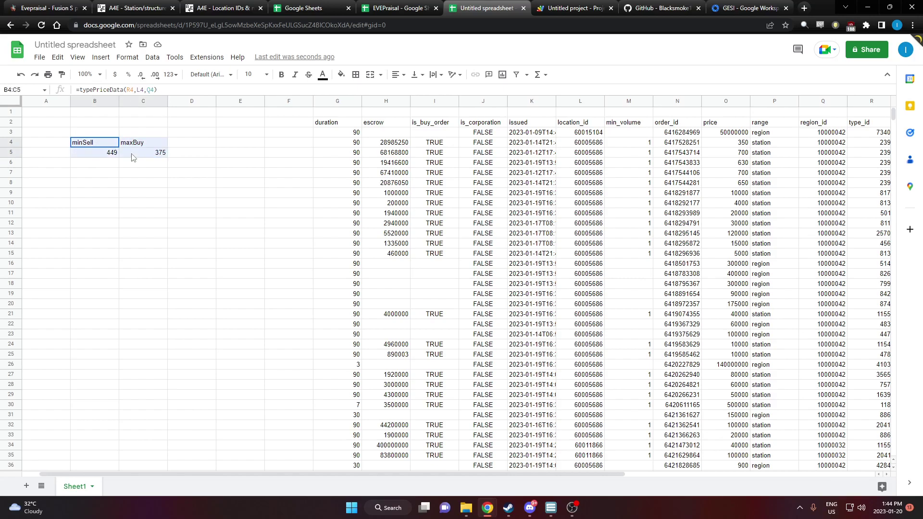
click(169, 153)
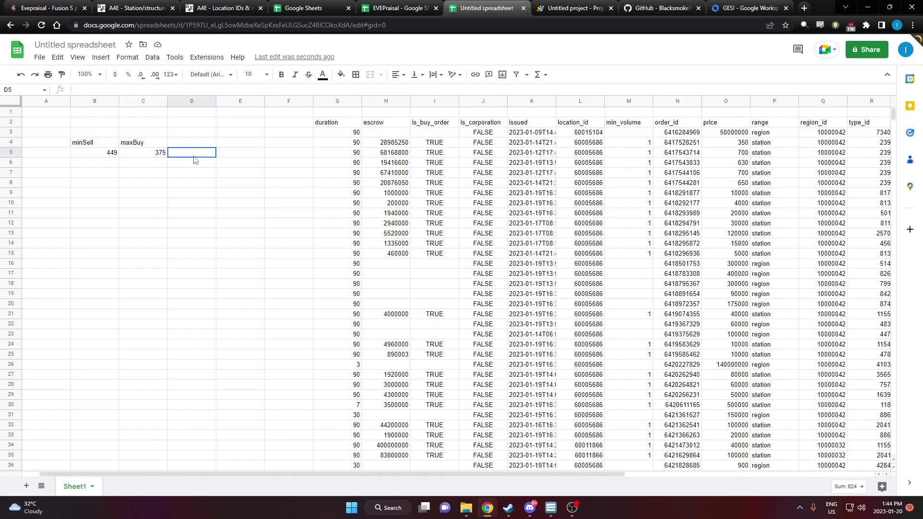
click(102, 144)
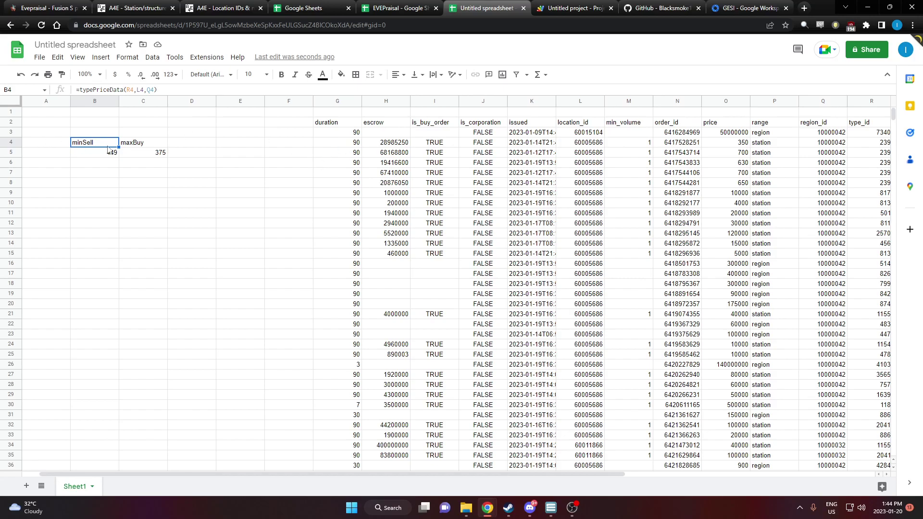
click(571, 9)
drag(204, 342, 283, 344)
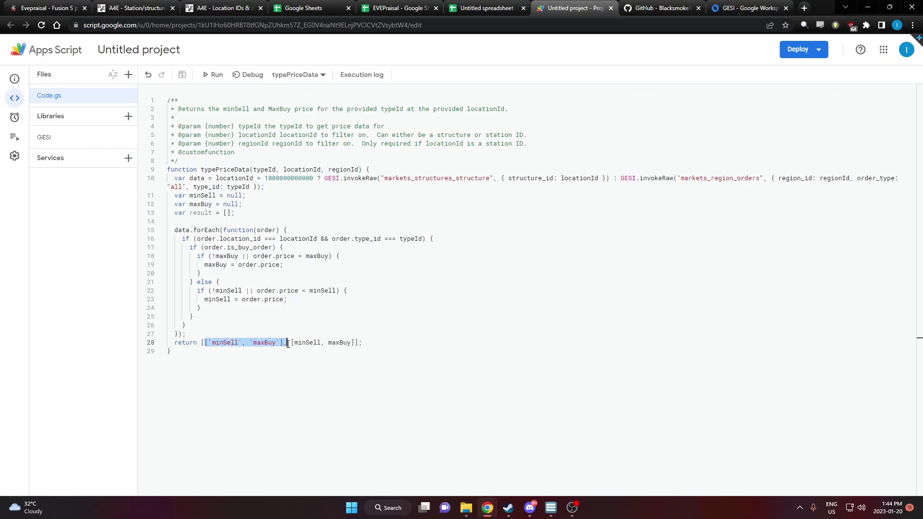
- Delete the ['minSell', 'maxBuy'] header row from line 28, save the script, and return to the sheet
key(BackSpace)
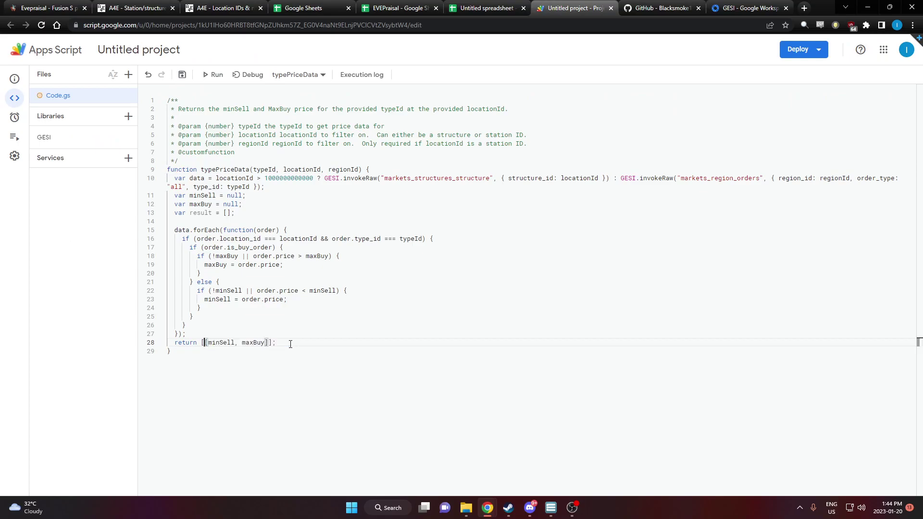
click(182, 76)
click(486, 8)
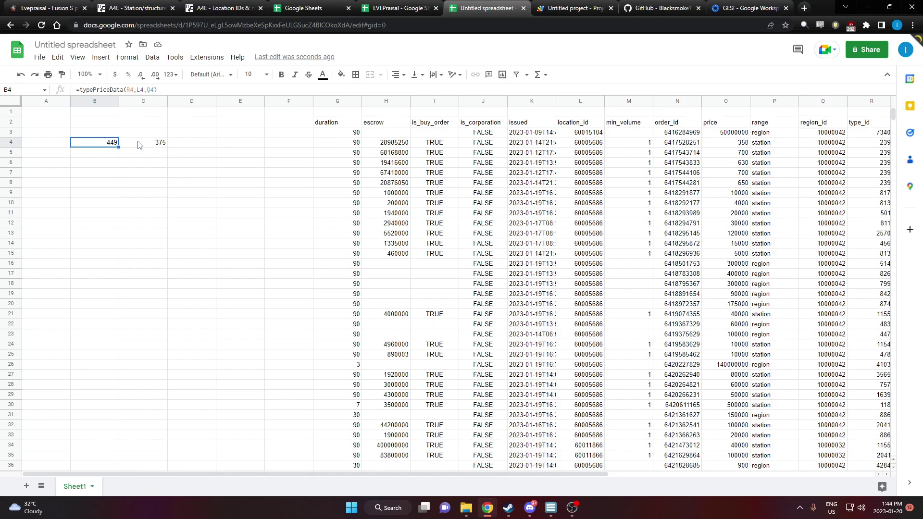
- Inspect B4's results and the empty result cells in rows 6 and 7 below
drag(108, 145, 120, 254)
click(115, 145)
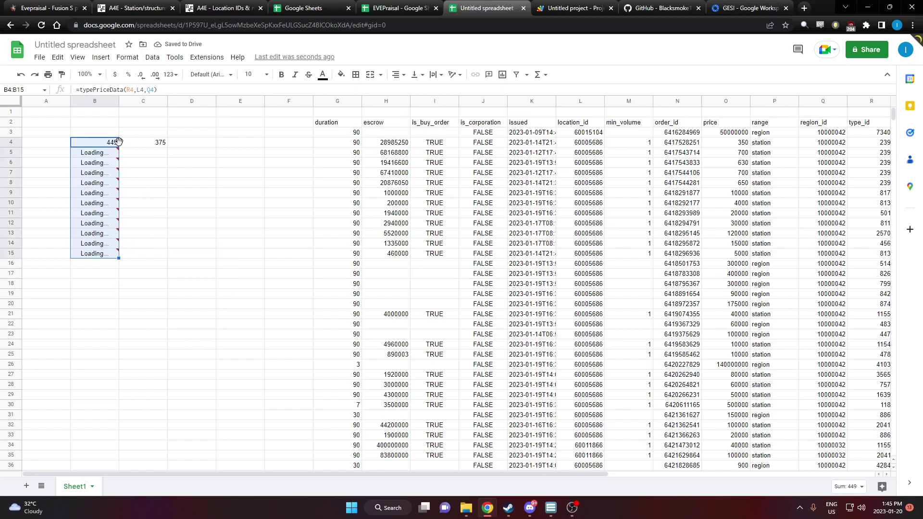
click(210, 254)
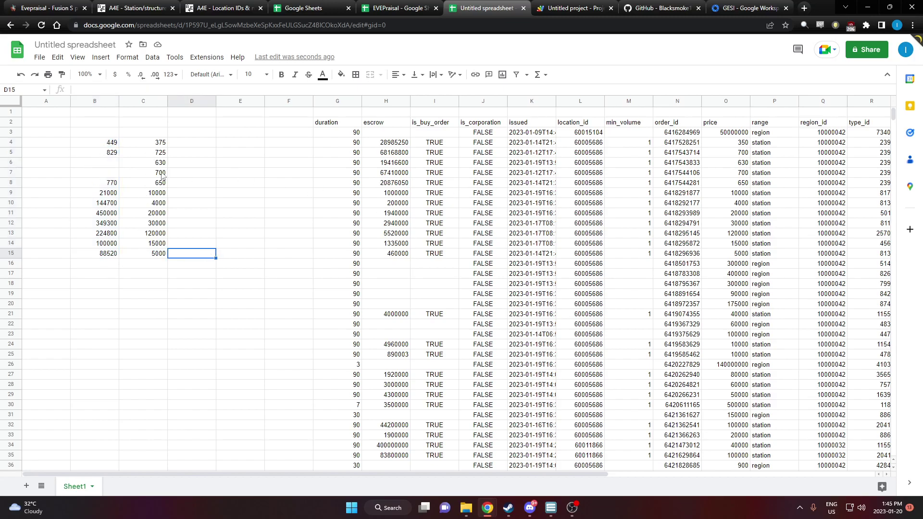
click(11, 163)
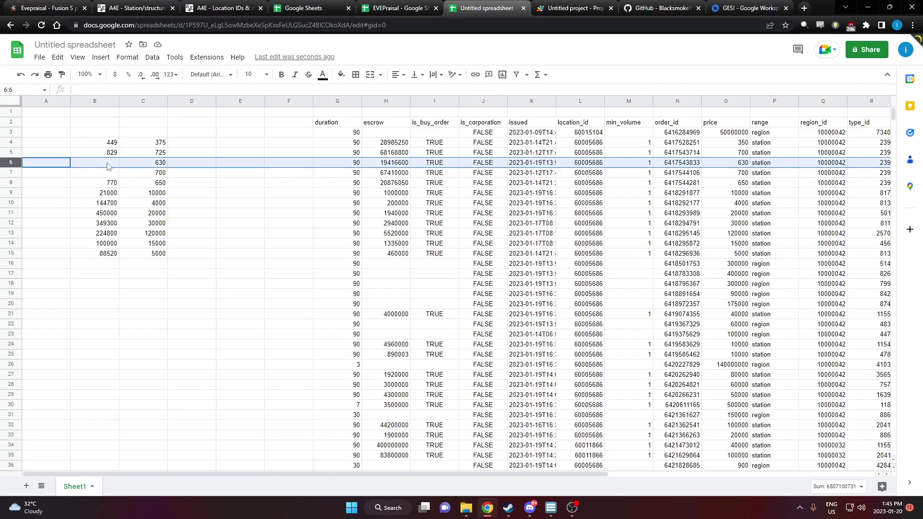
drag(107, 164, 108, 170)
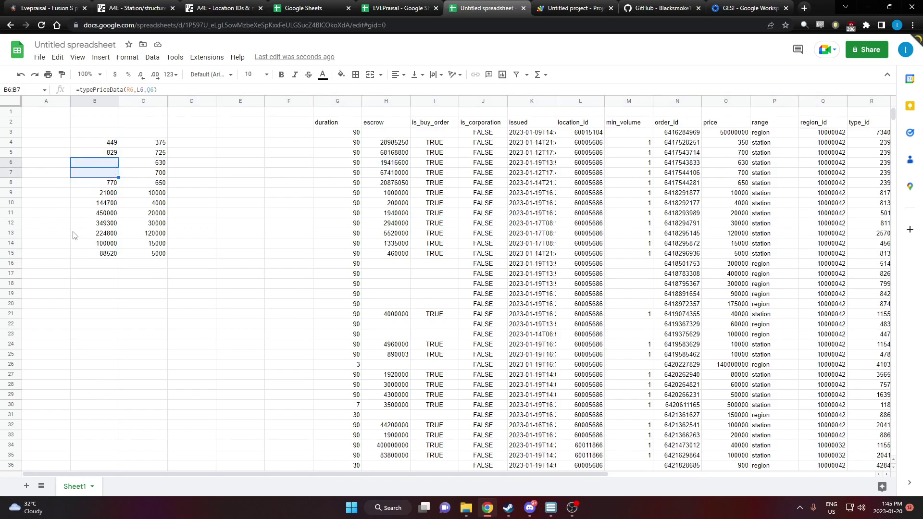
click(12, 163)
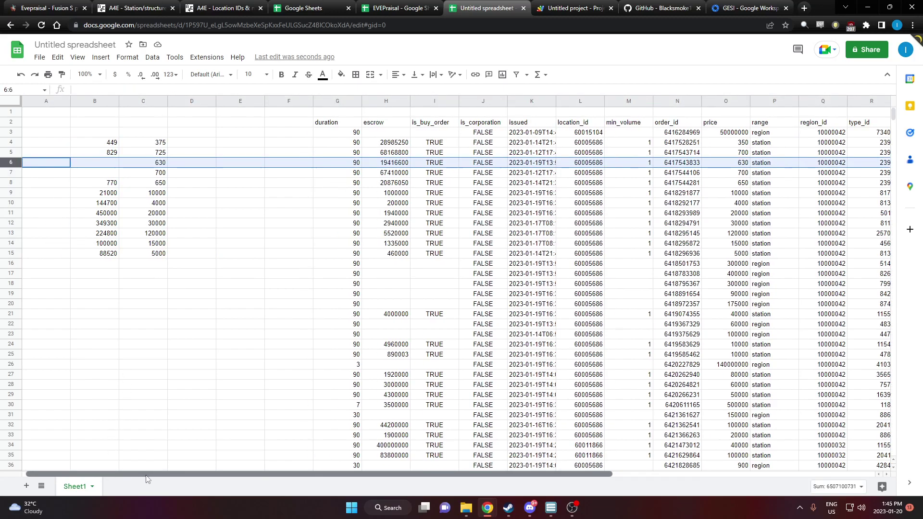
mouse_move(147, 477)
mouse_down()
mouse_move(323, 477)
mouse_move(147, 478)
mouse_up()
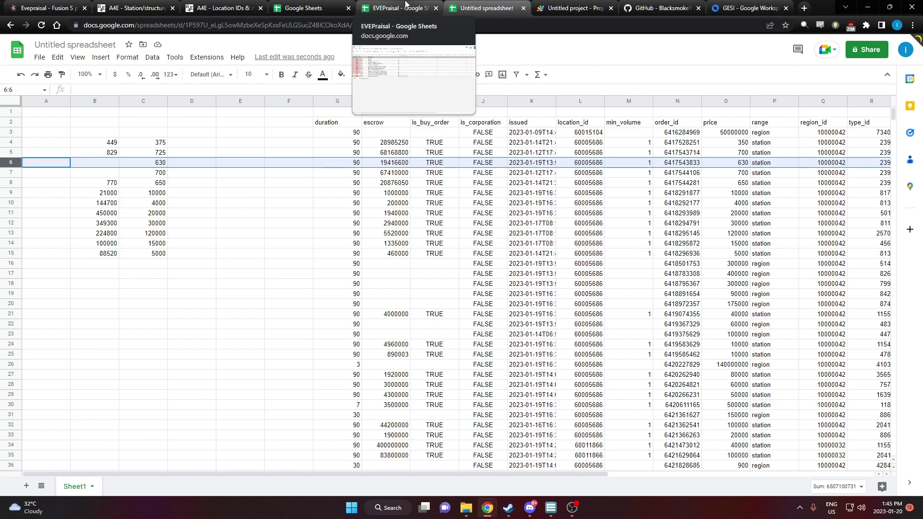
- Clear the leftover values in B5:C19 and recheck B4's =typePriceData(R4,L4,Q4) formula
drag(111, 152, 155, 298)
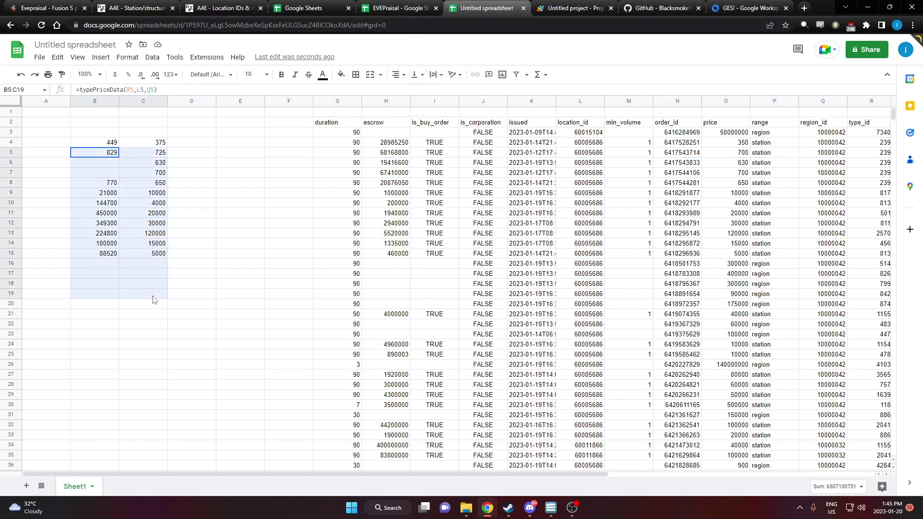
key(Delete)
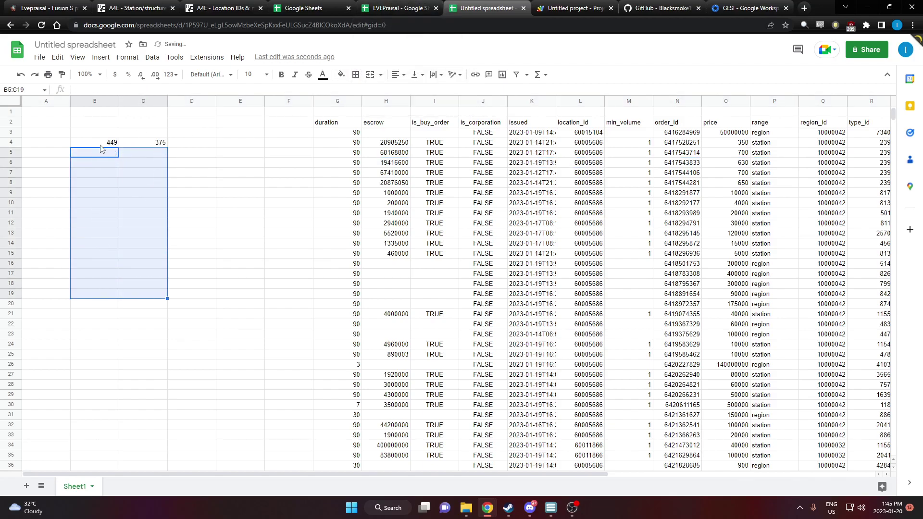
click(102, 144)
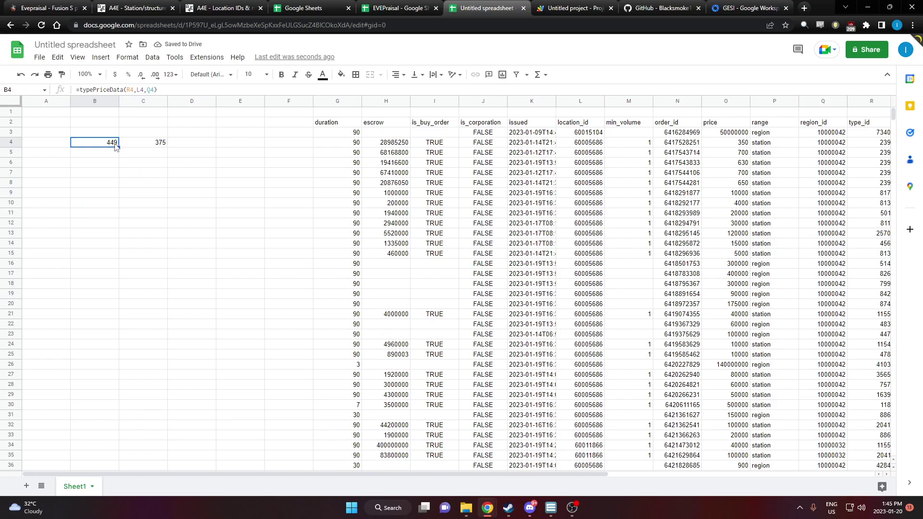
- Remove the outer brackets so line 28 returns [minSell, maxBuy], and save the script
click(570, 8)
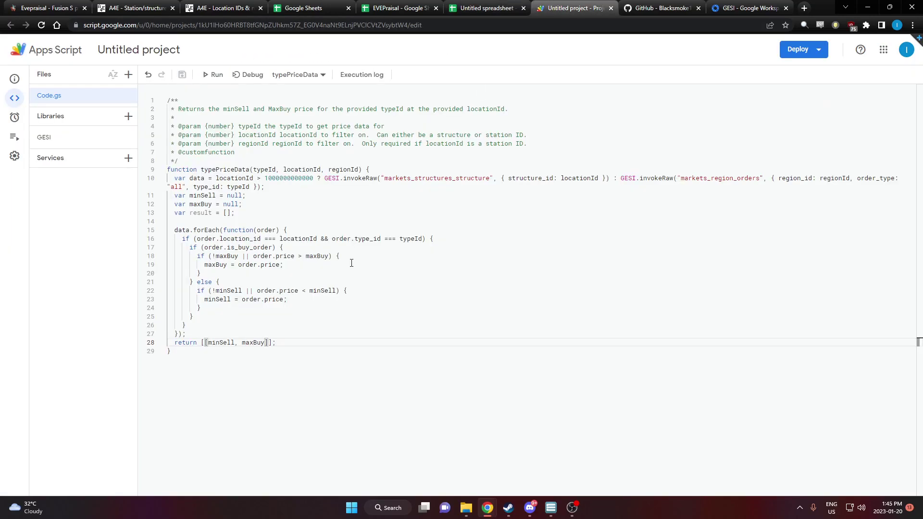
click(220, 343)
key(BackSpace)
click(265, 343)
key(BackSpace)
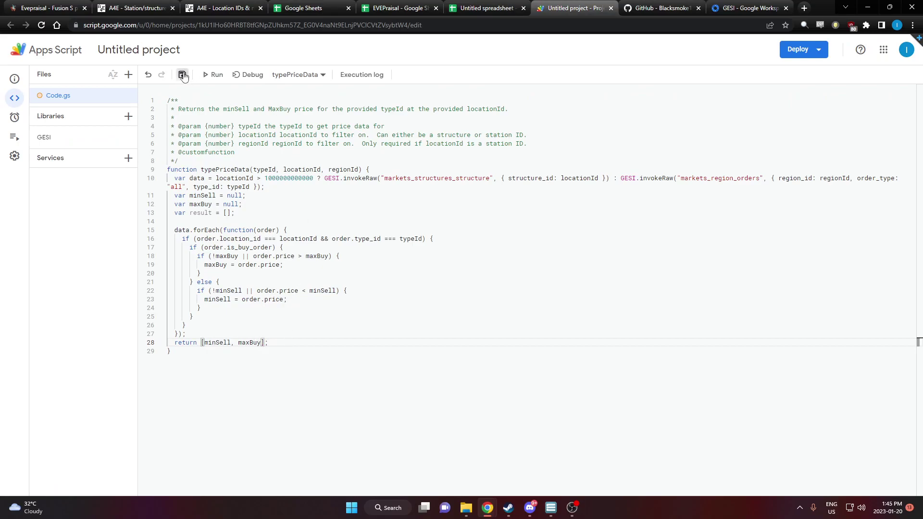
click(182, 74)
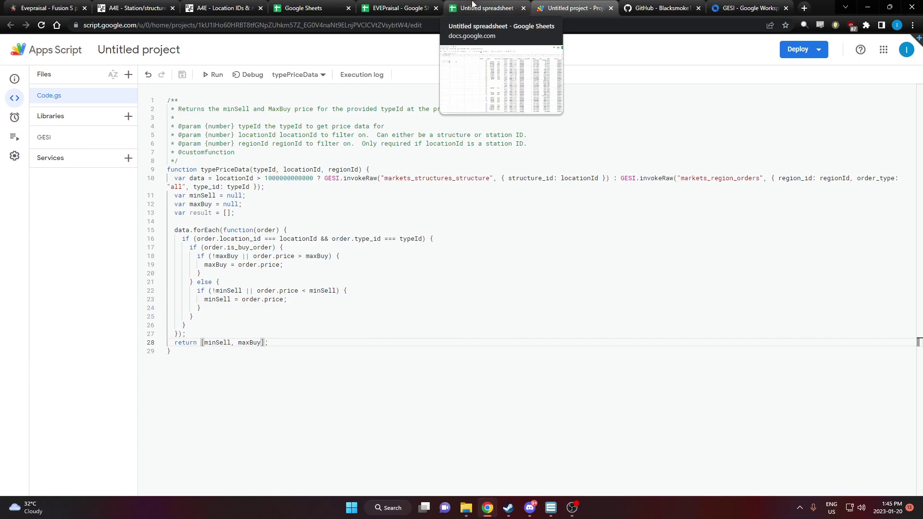
- Confirm 449 and 375 now stack down B4:B5 in the sheet
click(473, 6)
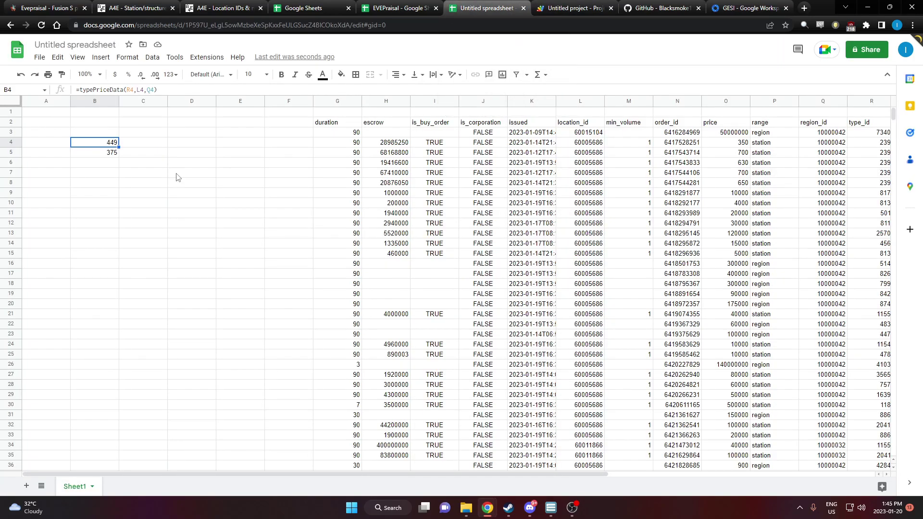
click(132, 154)
drag(107, 145, 109, 153)
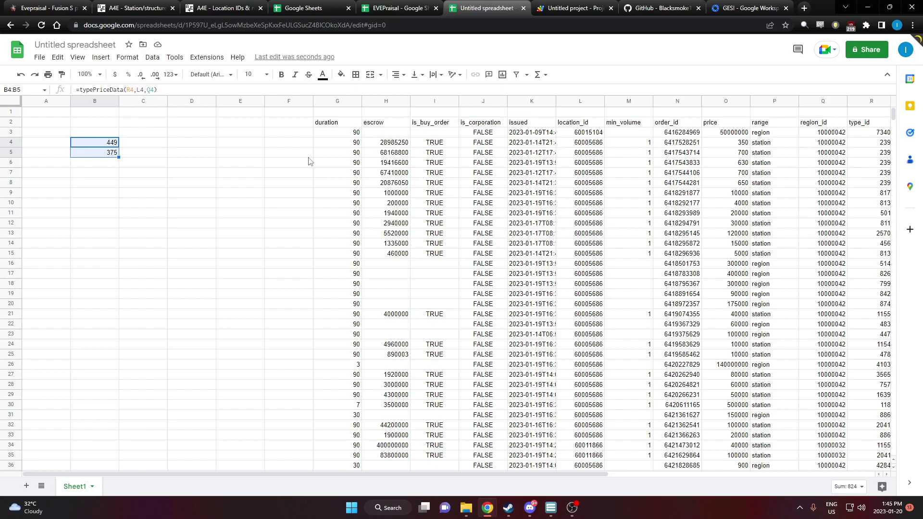
click(563, 9)
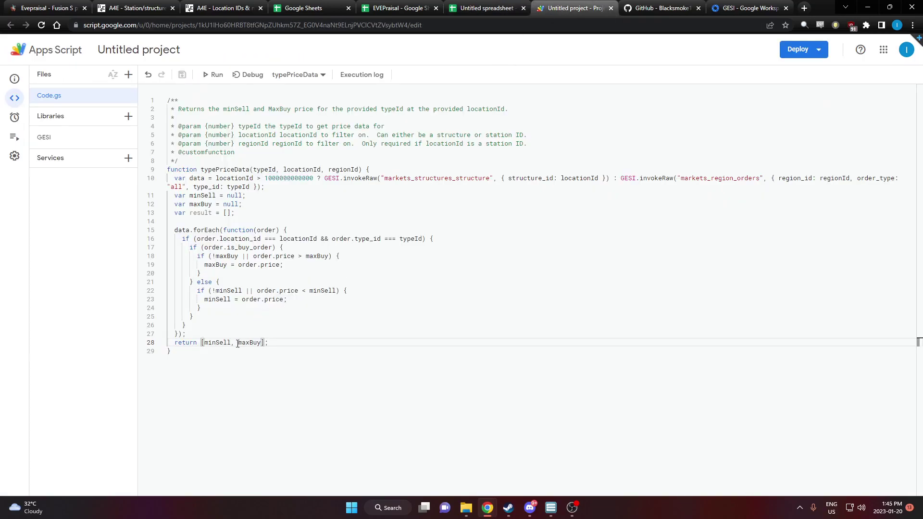
drag(231, 344, 258, 343)
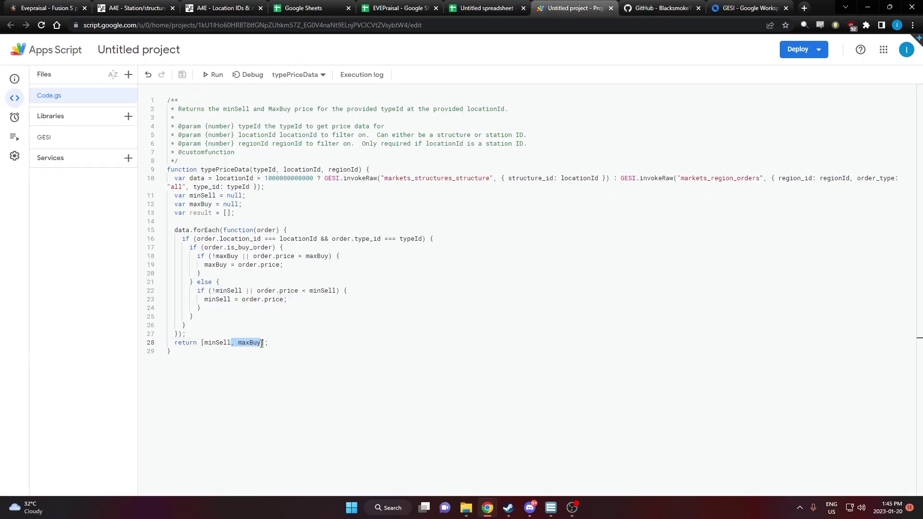
key(BackSpace)
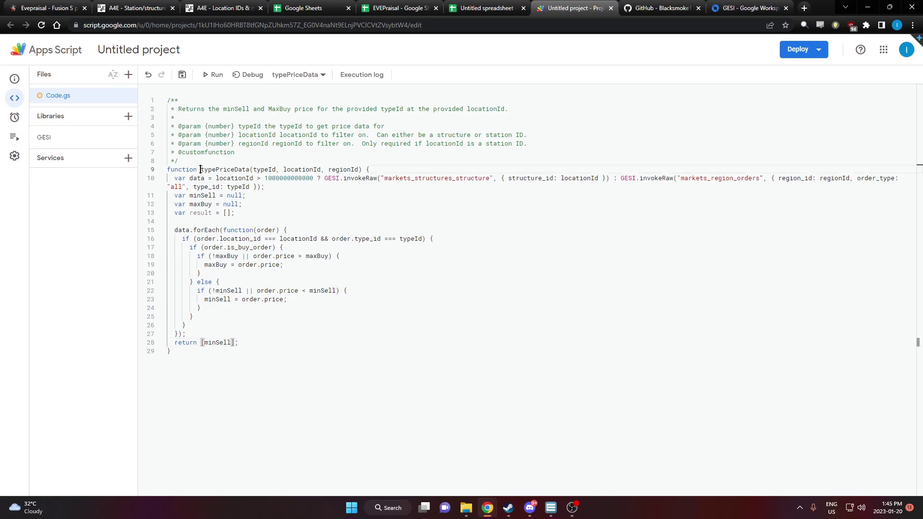
drag(201, 169, 251, 169)
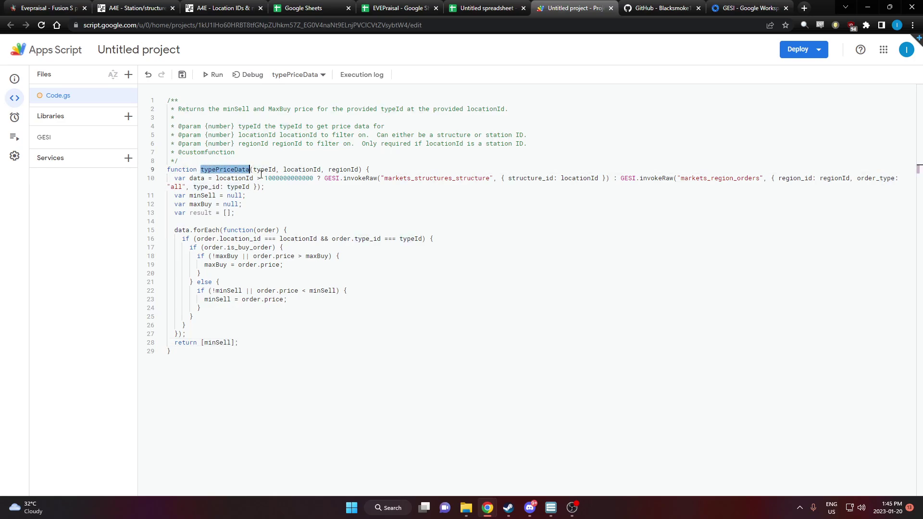
drag(205, 342, 231, 342)
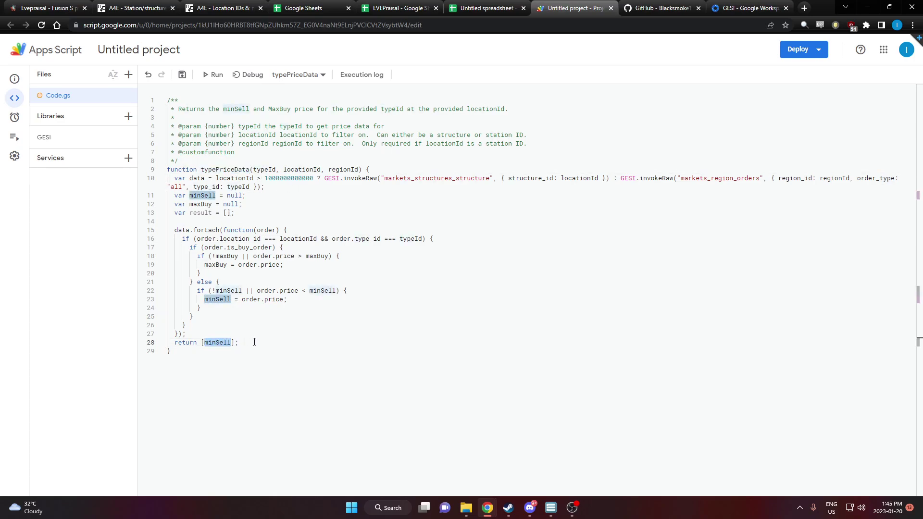
key(ctrl+z)
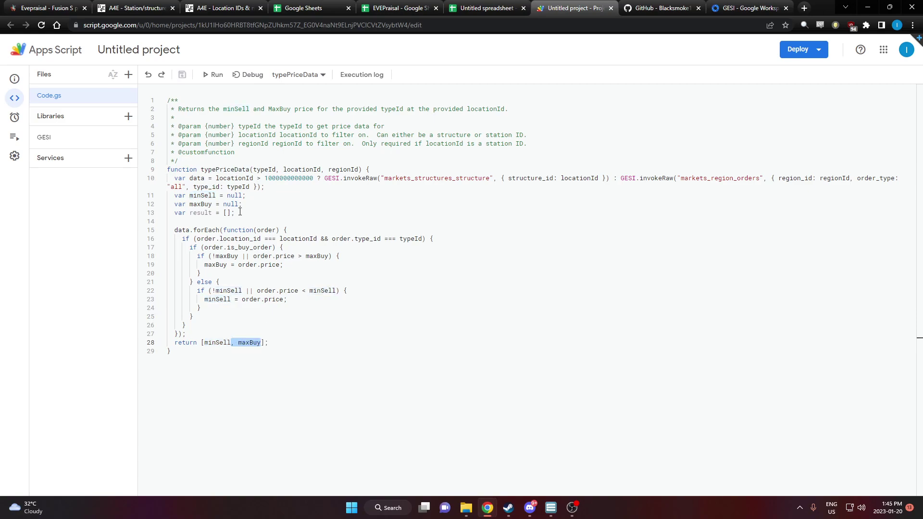
click(287, 355)
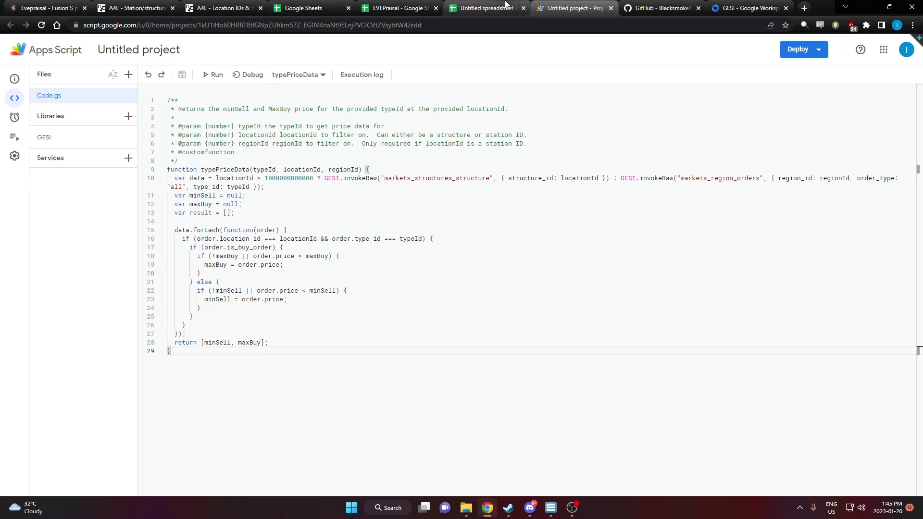
- Inspect B4's typePriceData formula and its results 449 and 375 in B4:B5, then switch to Discord
click(504, 6)
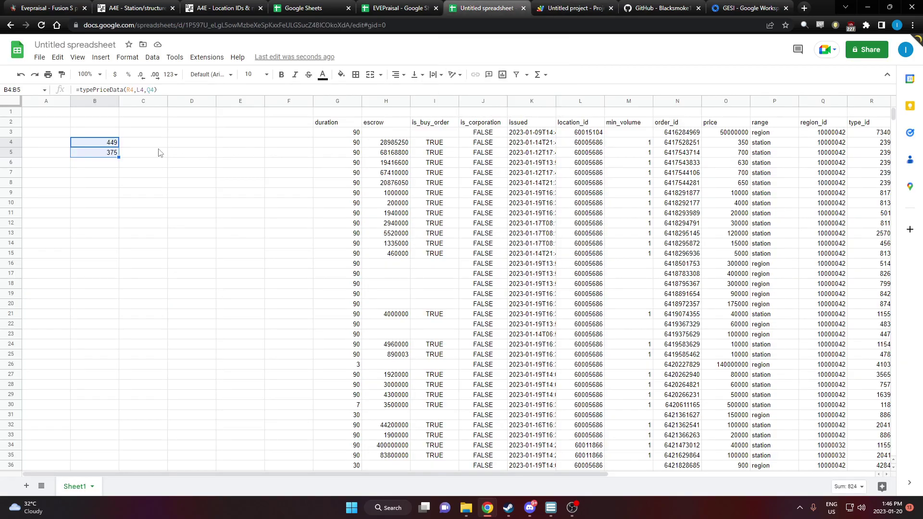
click(139, 147)
click(102, 142)
click(107, 155)
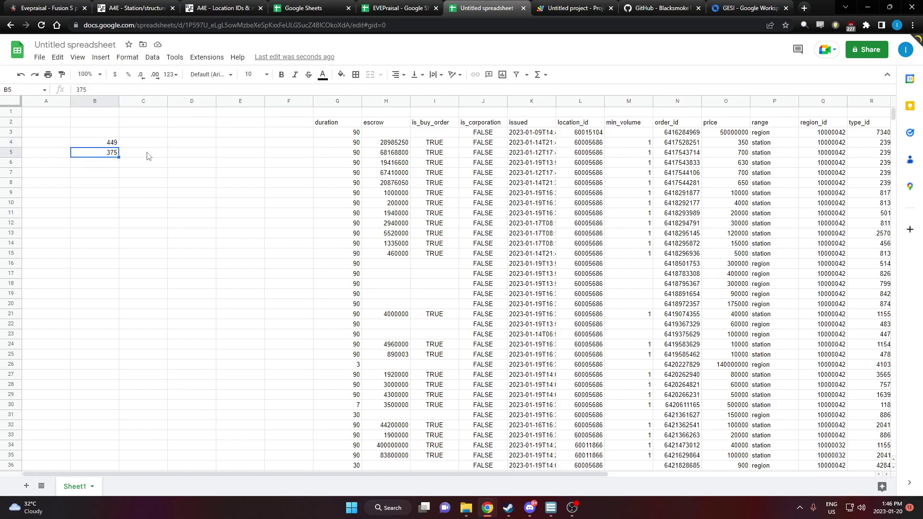
click(113, 144)
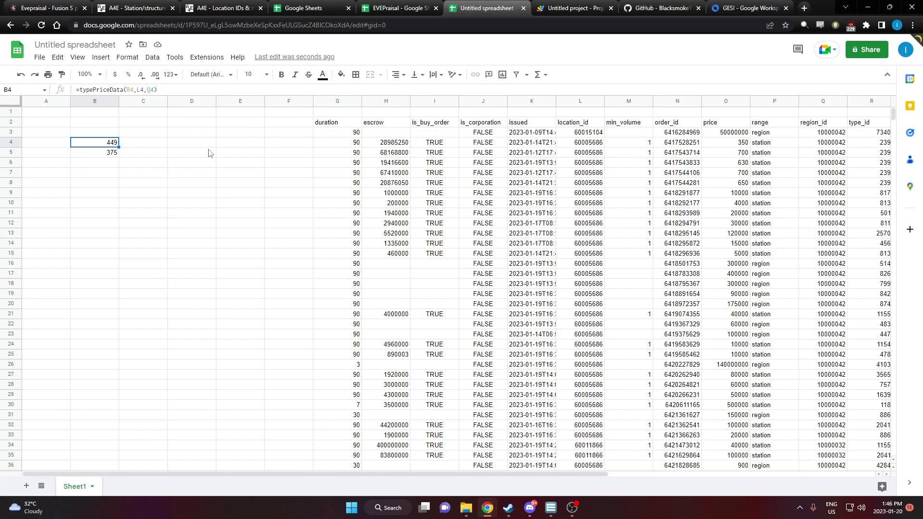
click(136, 147)
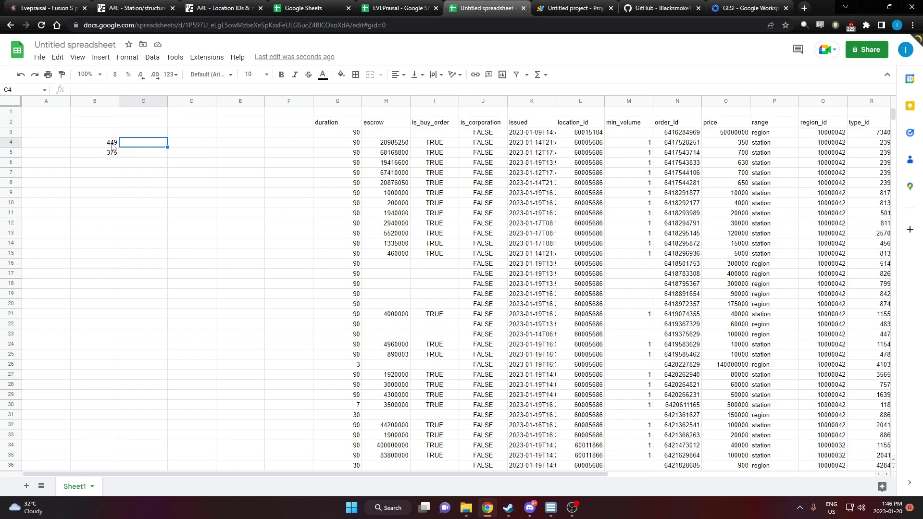
click(114, 146)
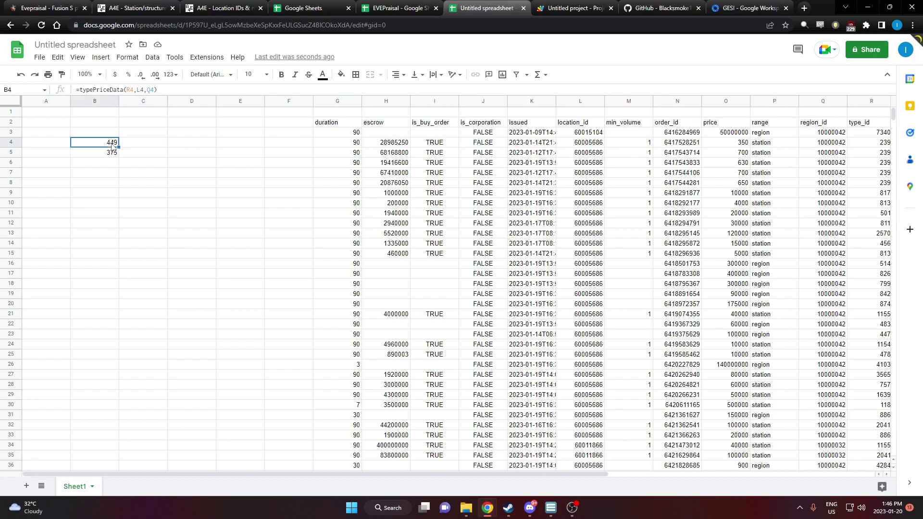
click(530, 508)
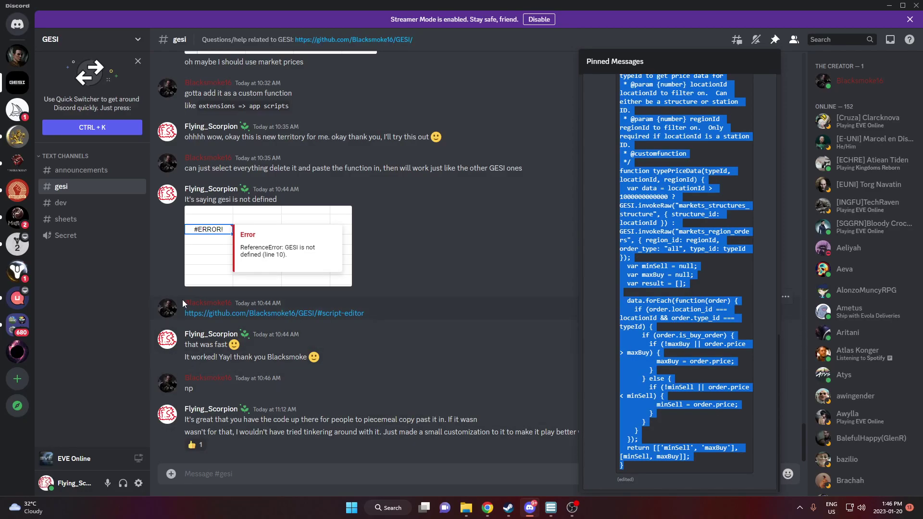
- Close Discord's pinned messages and bring the spreadsheet window back
key(Escape)
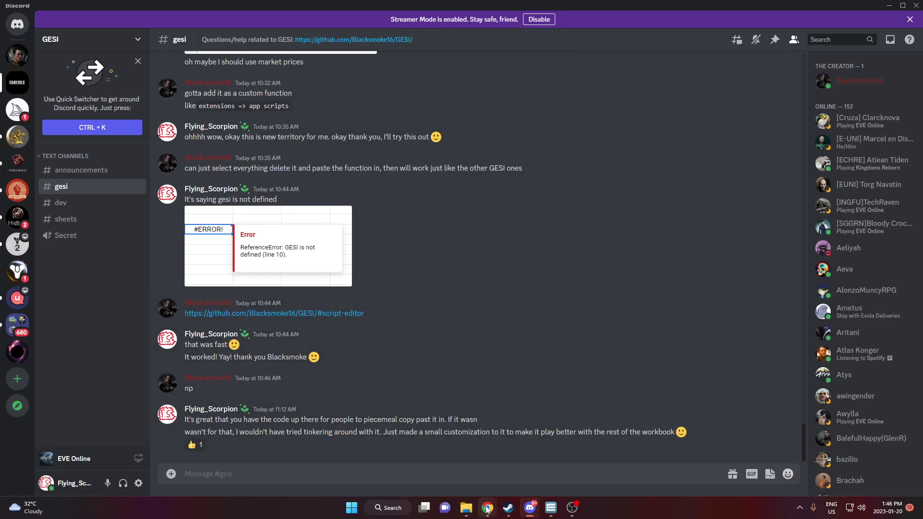
mouse_move(487, 508)
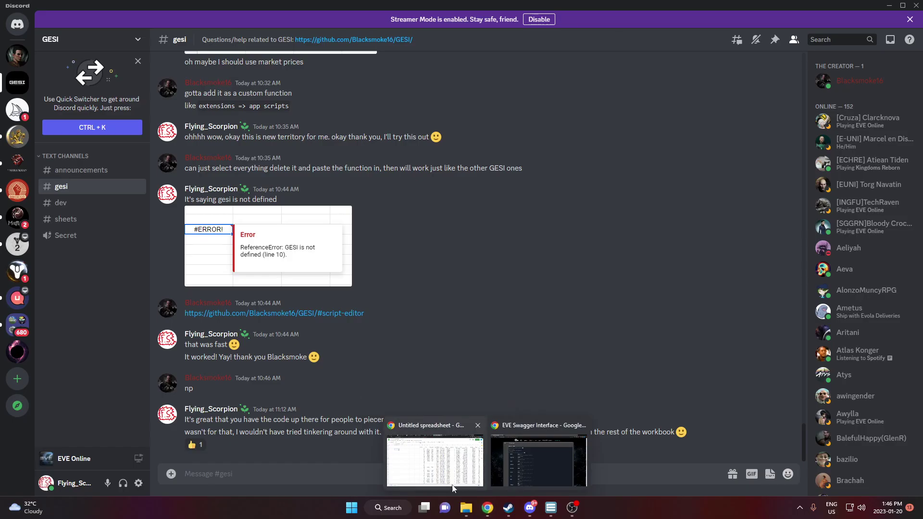
click(448, 459)
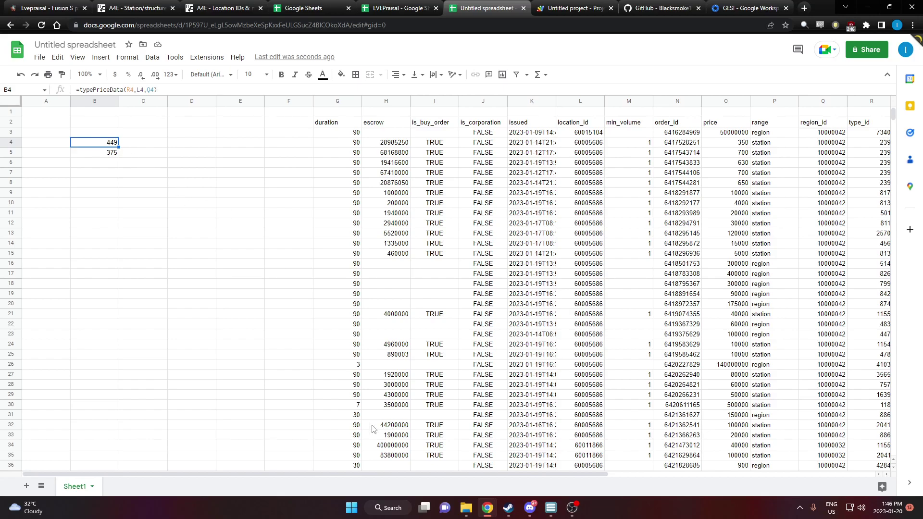
- Glance at the Discord #gesi channel again, then return to the spreadsheet
click(524, 511)
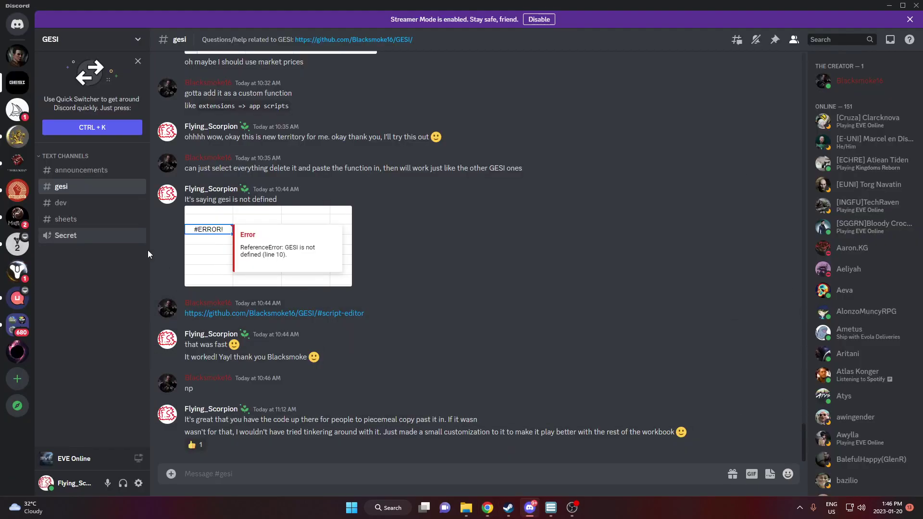
mouse_move(487, 511)
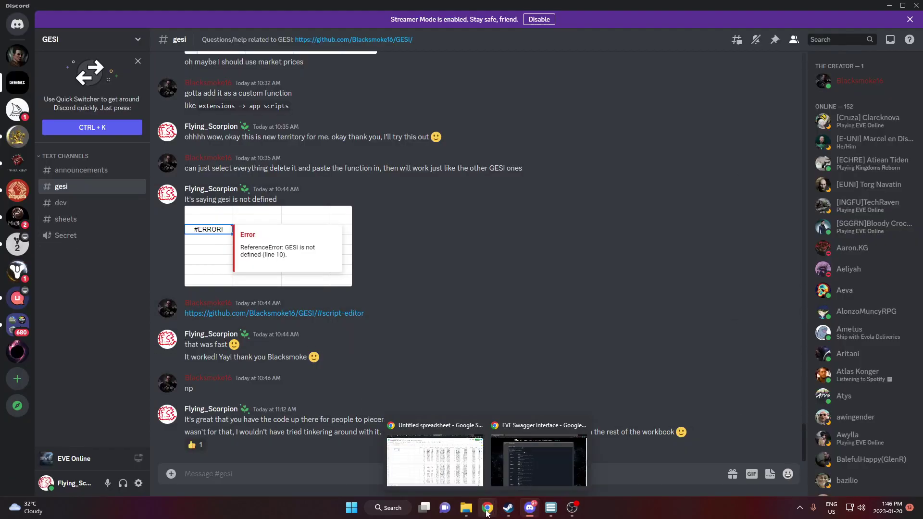
click(453, 477)
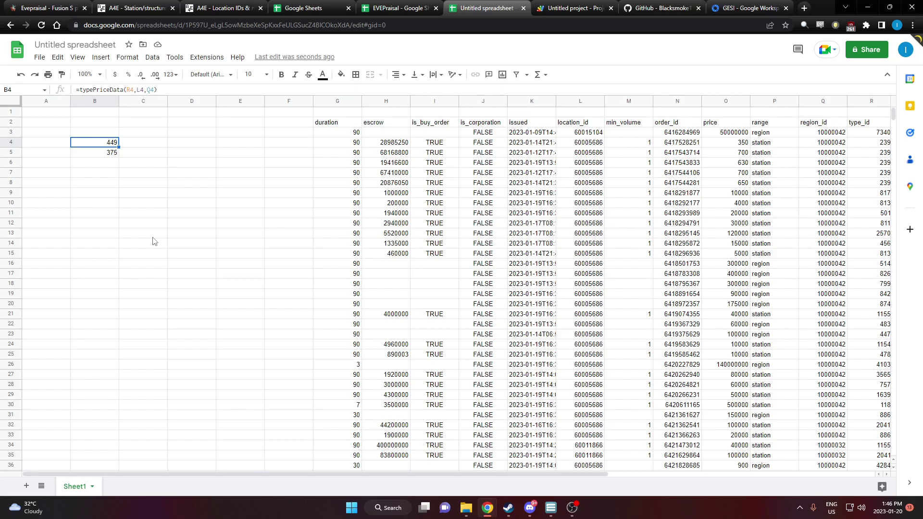